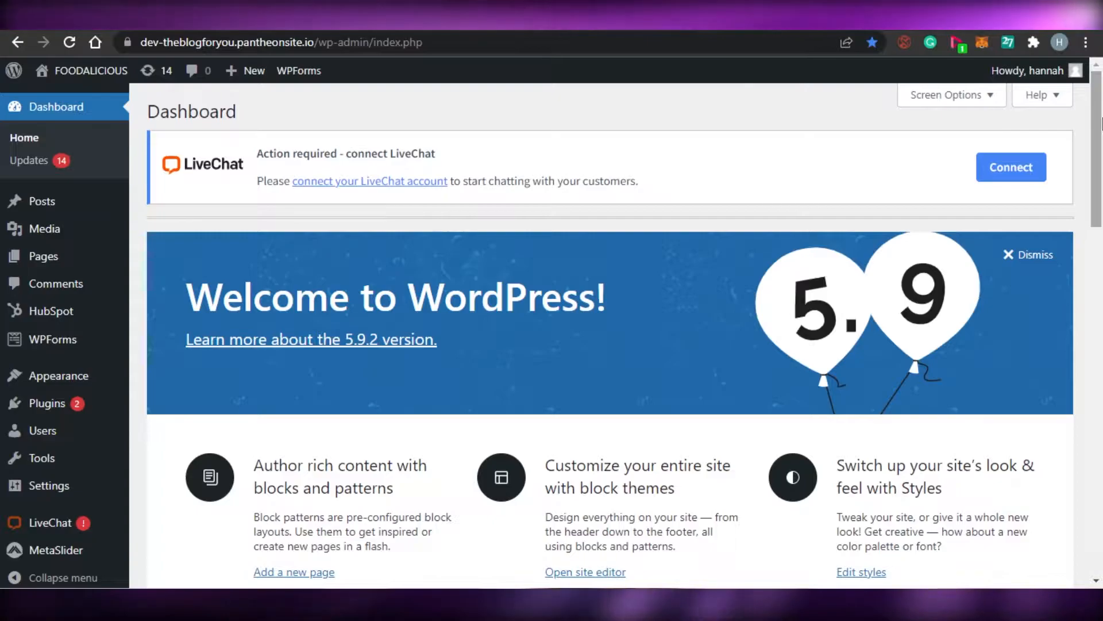
{"action": "mouse_move", "coordinate": [1102, 122]}
{"action": "left_mouse_down"}
{"action": "mouse_move", "coordinate": [1102, 431]}
{"action": "mouse_move", "coordinate": [1102, 154]}
{"action": "left_mouse_up"}
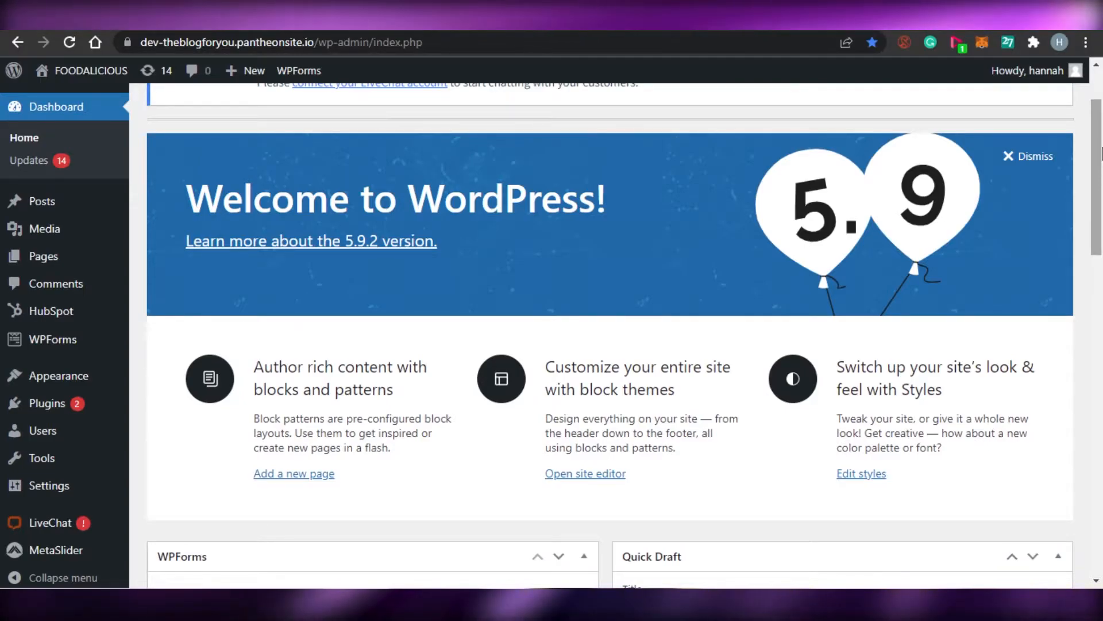
{"action": "scroll", "coordinate": [1102, 154], "scroll_direction": "up", "scroll_amount": 2}
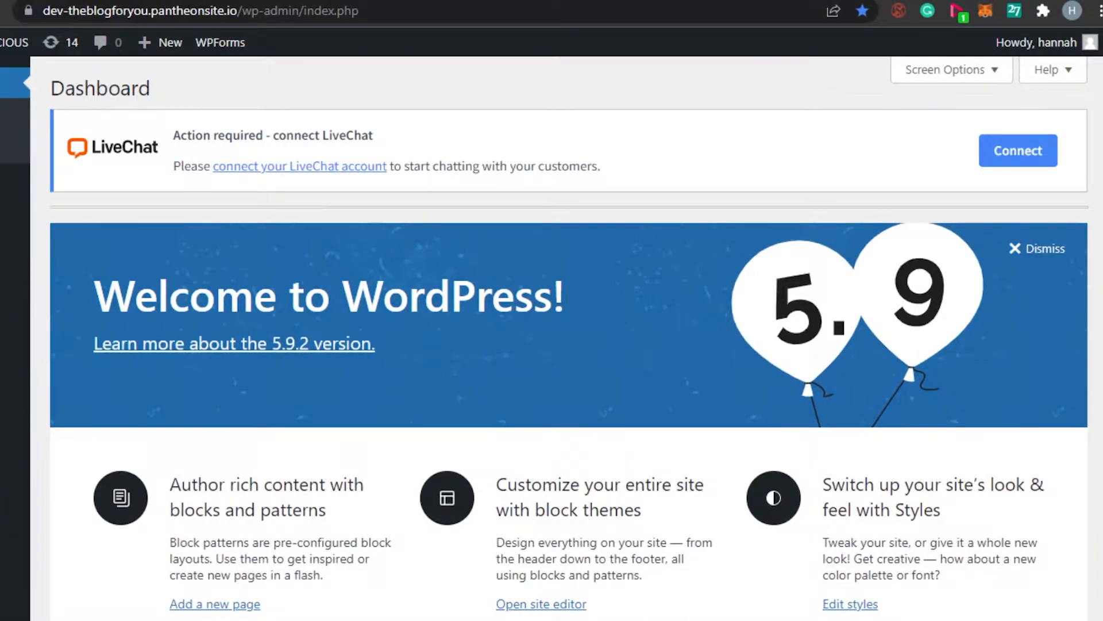
{"action": "scroll", "coordinate": [569, 338], "scroll_direction": "down", "scroll_amount": 8}
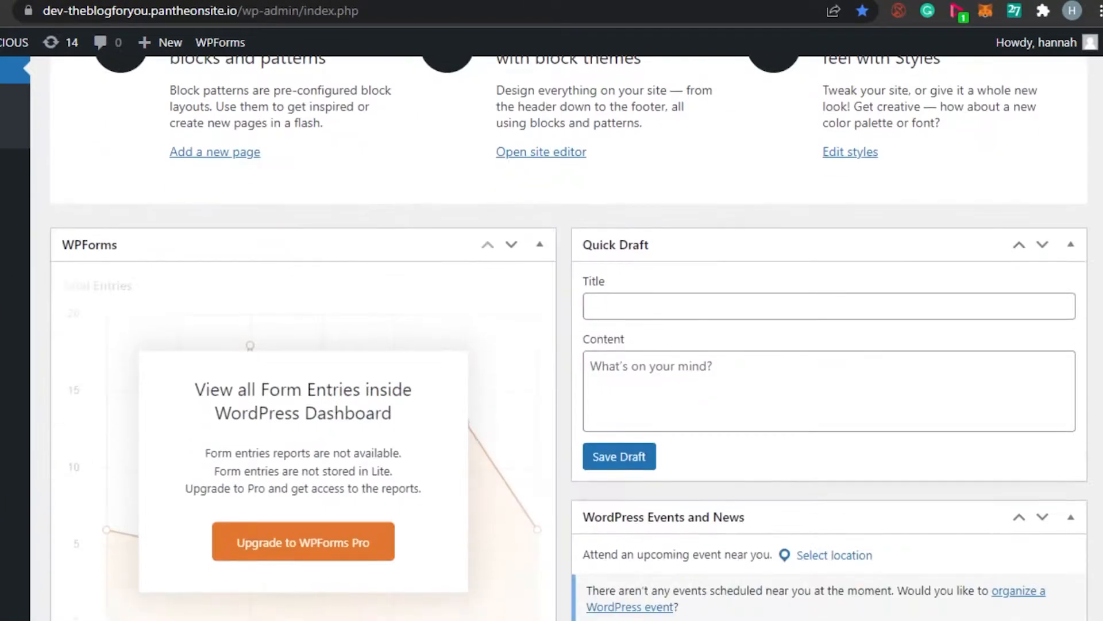
{"action": "scroll", "coordinate": [569, 338], "scroll_direction": "up", "scroll_amount": 8}
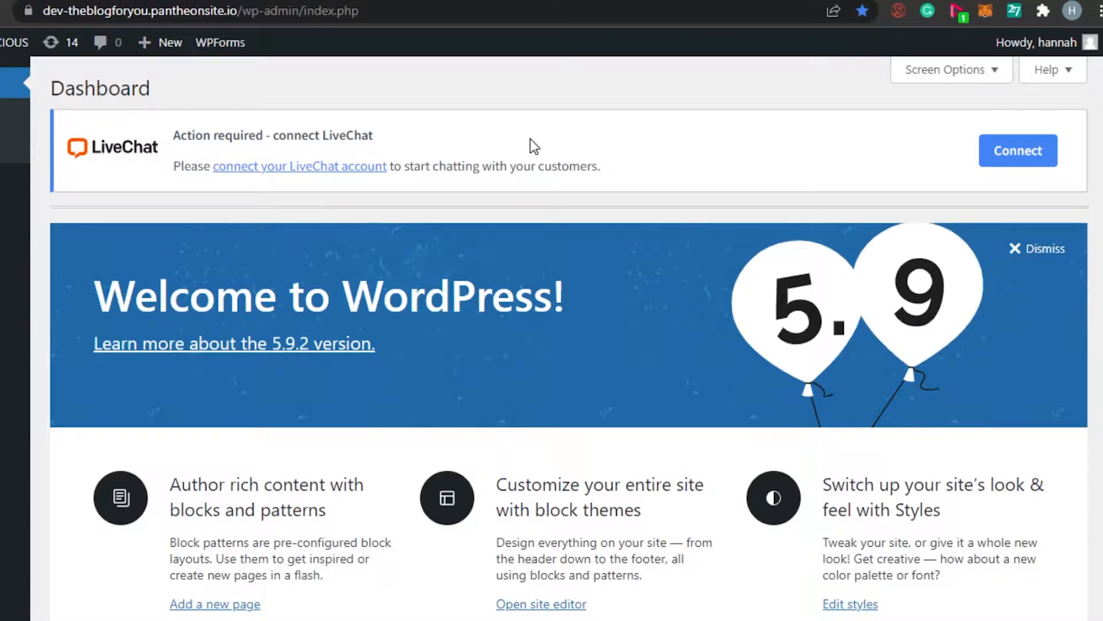
{"action": "scroll", "coordinate": [569, 339], "scroll_direction": "down", "scroll_amount": 15}
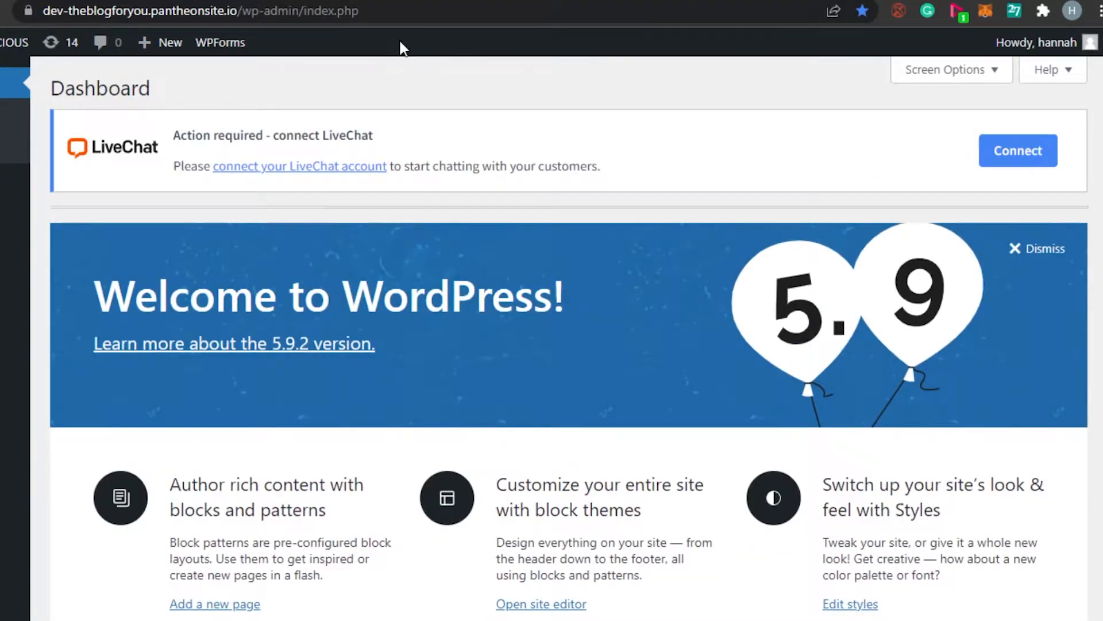
Open the page for adding new plugins and search by keyword for "woo commerce".
{"action": "mouse_move", "coordinate": [63, 422]}
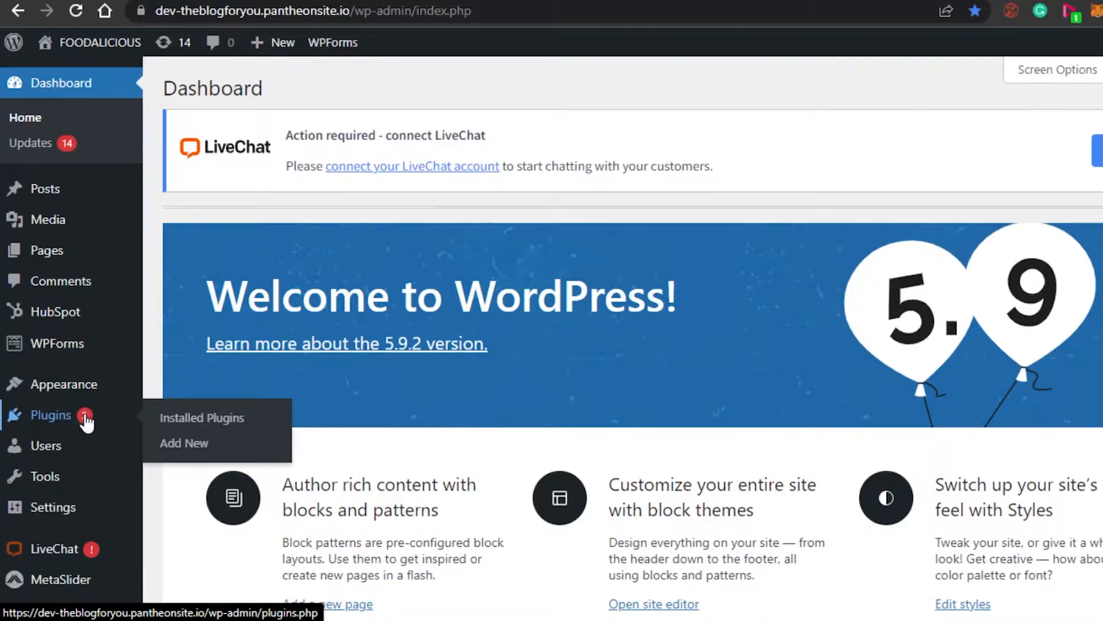
{"action": "left_click", "coordinate": [210, 445]}
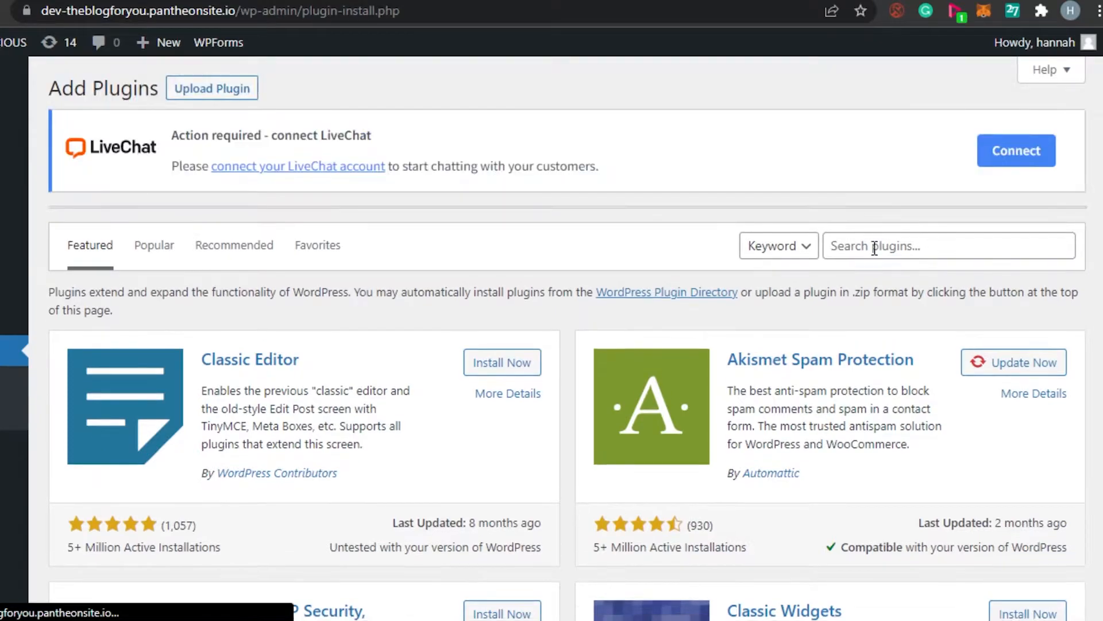
{"action": "left_click", "coordinate": [858, 251]}
{"action": "left_click", "coordinate": [913, 247]}
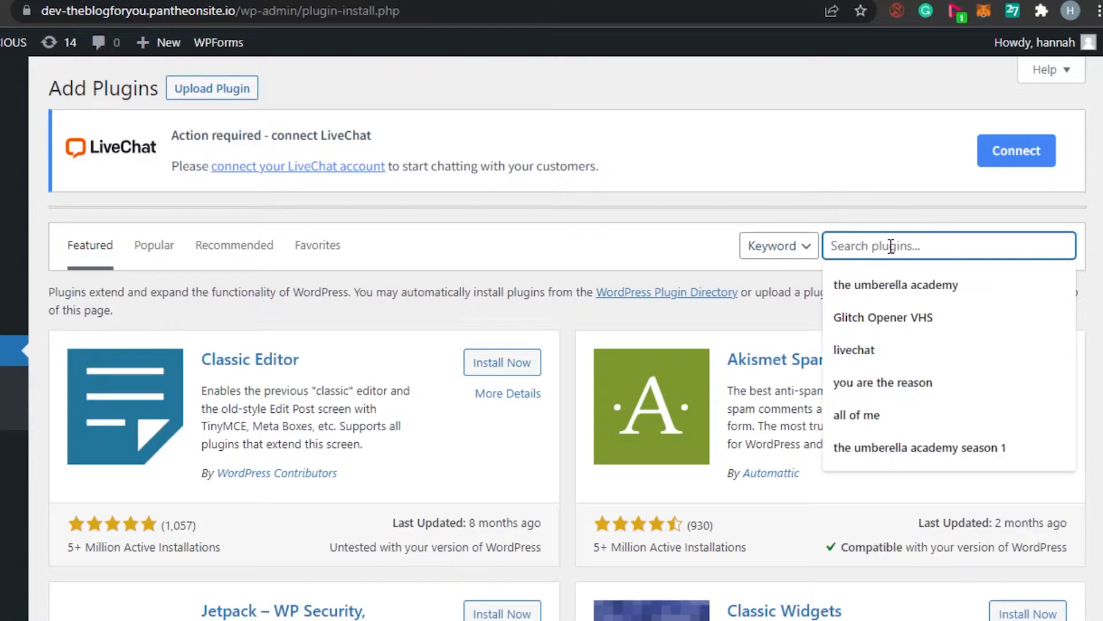
{"action": "type", "text": "woo commerce"}
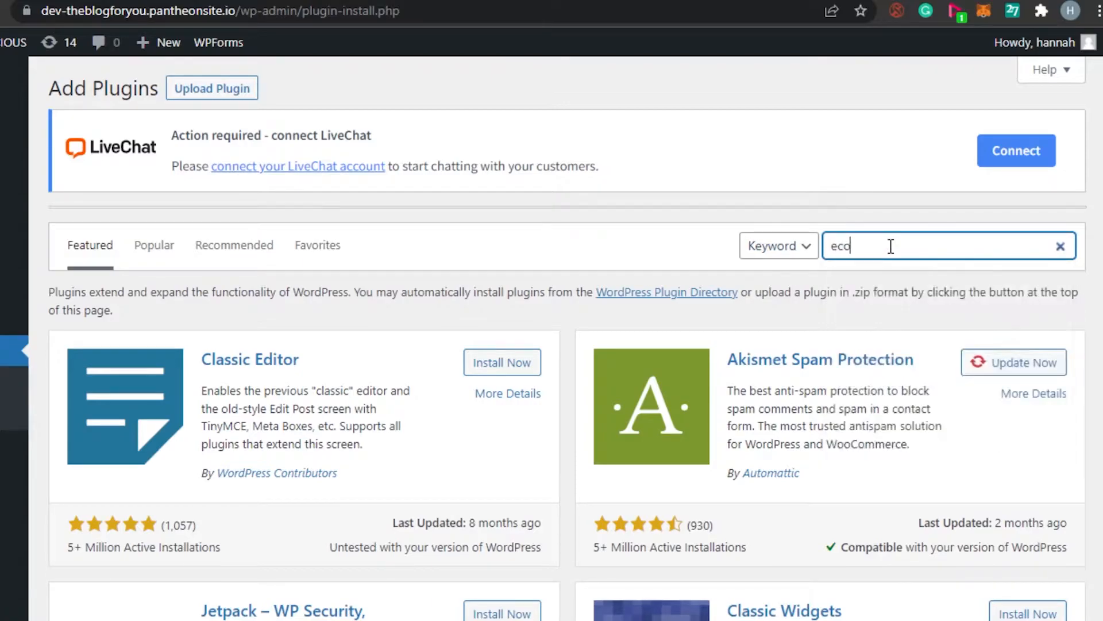
Install the WooCommerce plugin by Automattic from the search results and activate it.
{"action": "scroll", "coordinate": [891, 246], "scroll_direction": "down", "scroll_amount": 3}
{"action": "scroll", "coordinate": [567, 339], "scroll_direction": "up", "scroll_amount": 3}
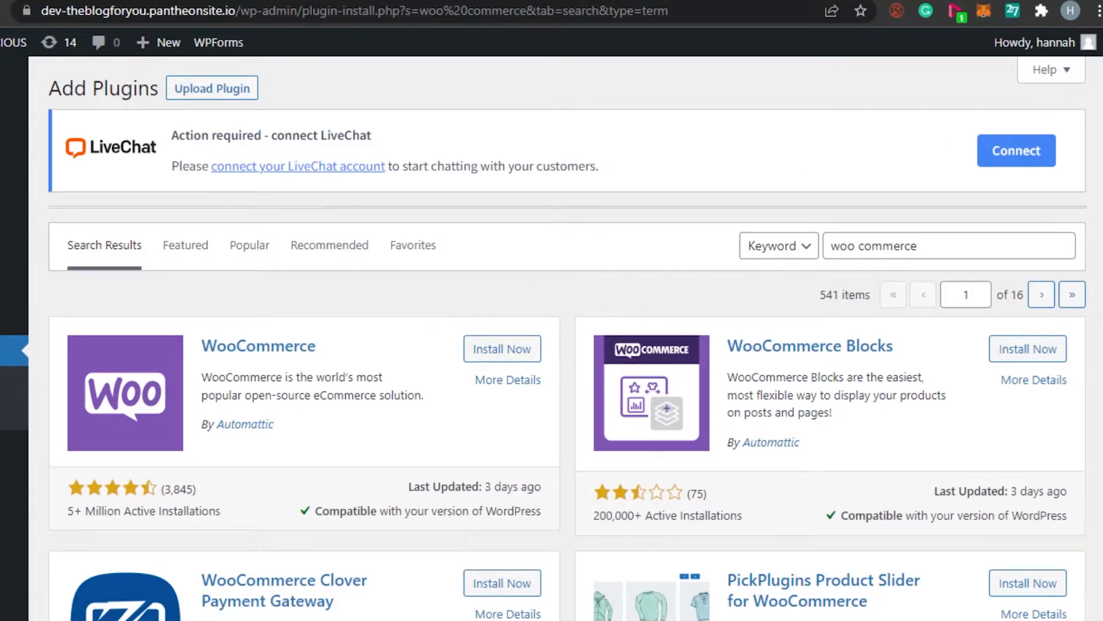
{"action": "scroll", "coordinate": [636, 349], "scroll_direction": "down", "scroll_amount": 15}
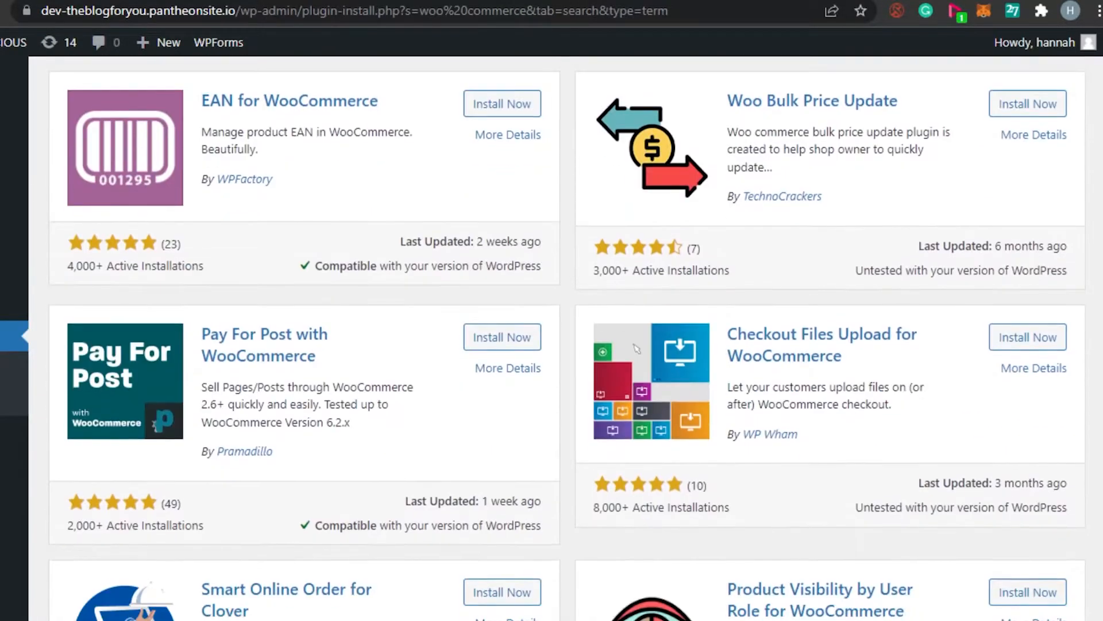
{"action": "scroll", "coordinate": [637, 349], "scroll_direction": "down", "scroll_amount": 12}
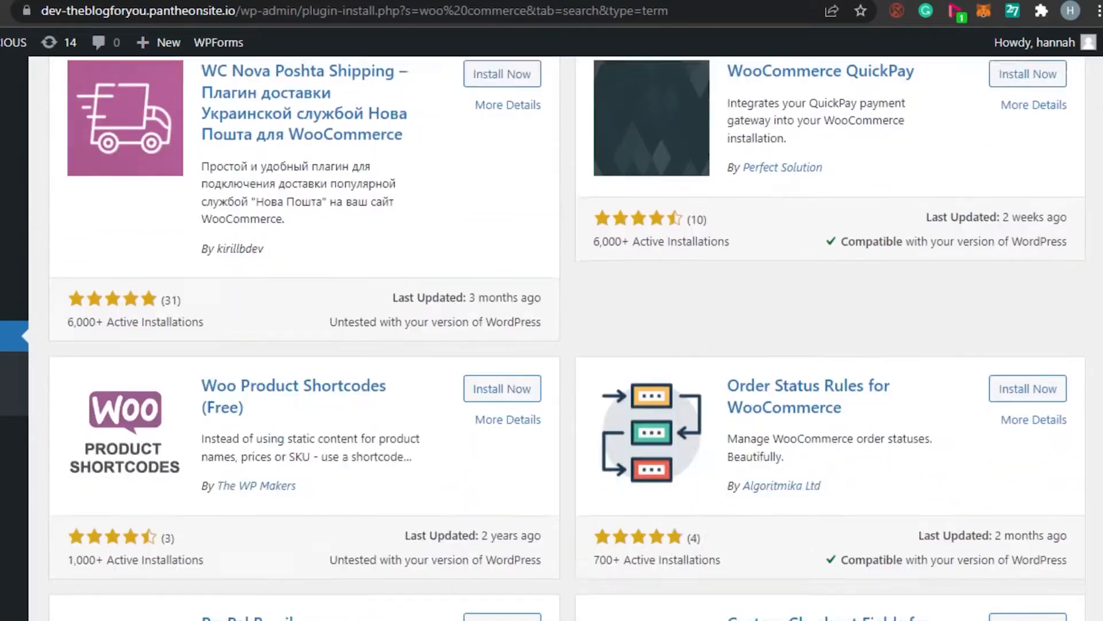
{"action": "scroll", "coordinate": [542, 338], "scroll_direction": "up", "scroll_amount": 1}
{"action": "scroll", "coordinate": [564, 251], "scroll_direction": "up", "scroll_amount": 20}
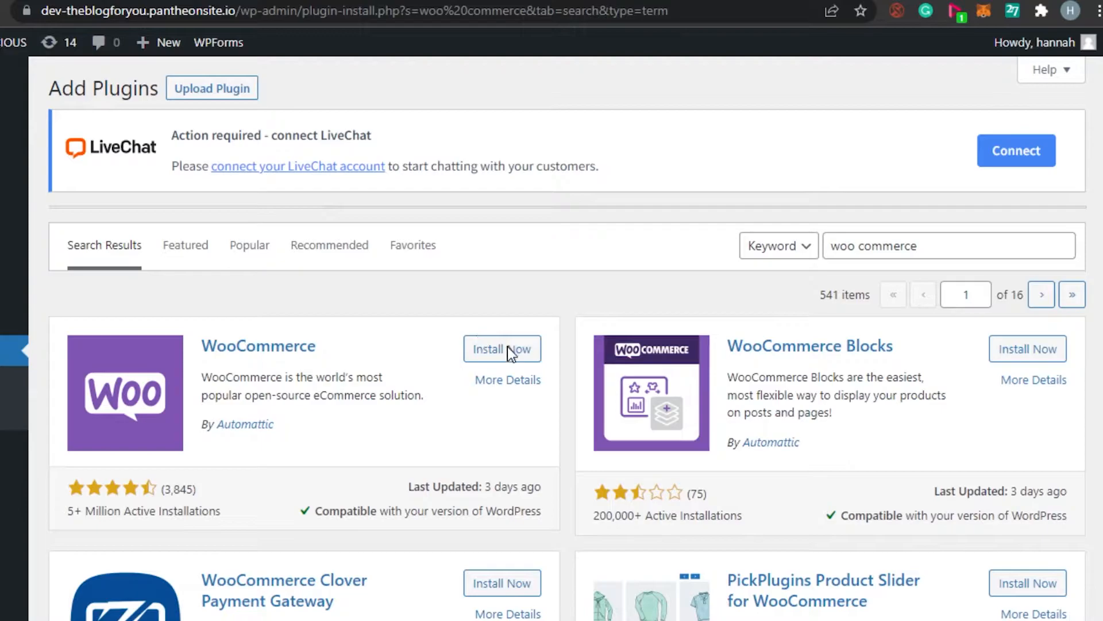
{"action": "left_click", "coordinate": [529, 356]}
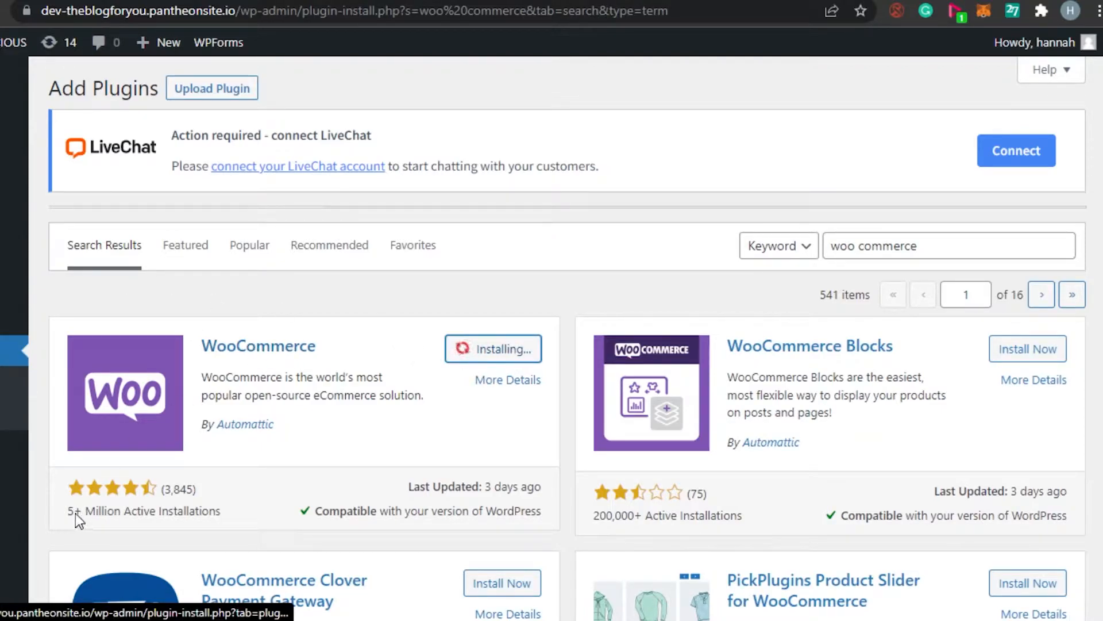
{"action": "left_click_drag", "start_coordinate": [70, 512], "coordinate": [218, 519]}
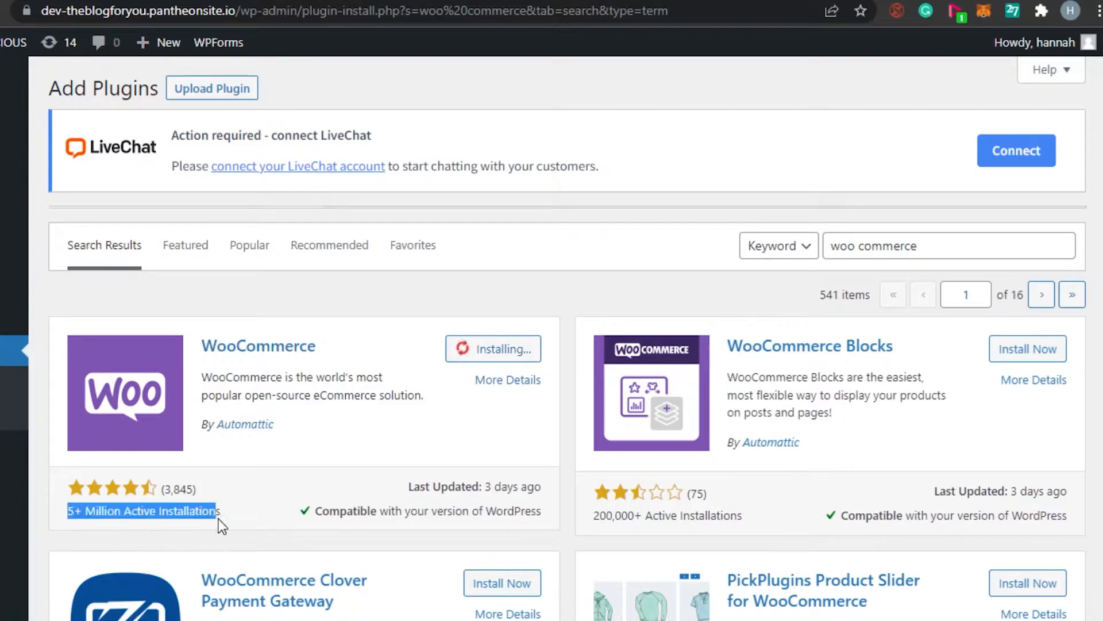
{"action": "left_click", "coordinate": [257, 515]}
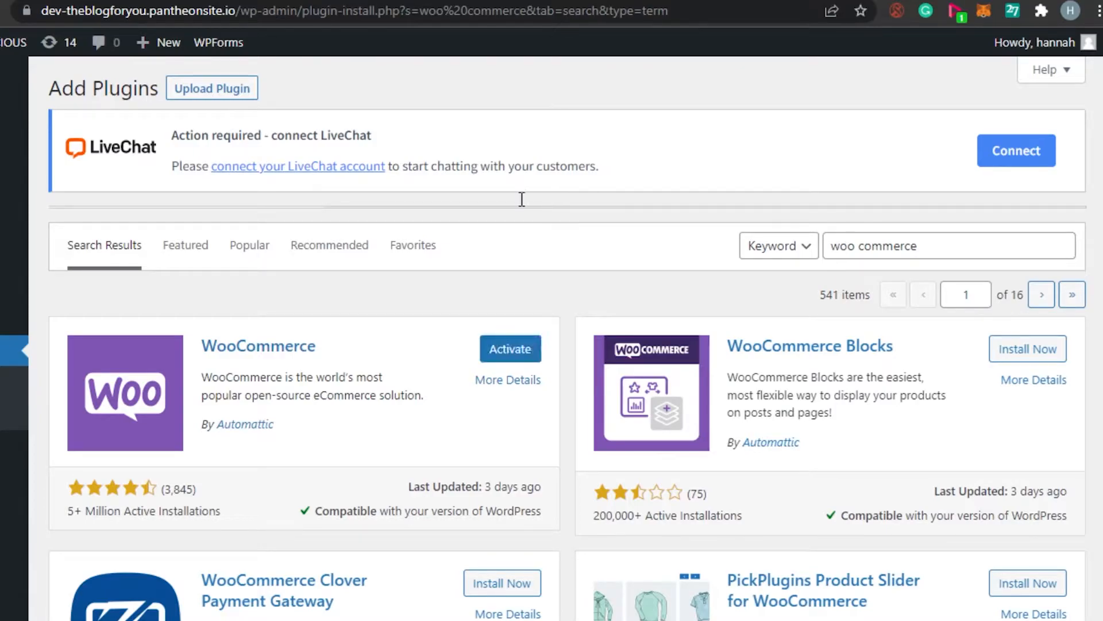
{"action": "left_click", "coordinate": [515, 348]}
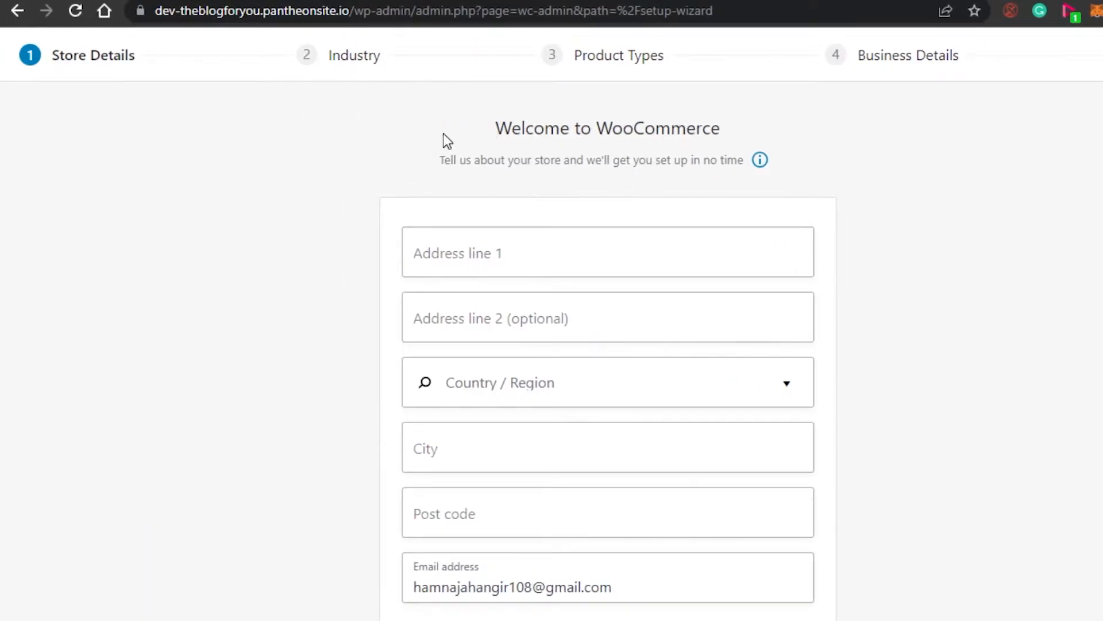
Fill in the store's address, city, post code and email in the WooCommerce setup using the first saved address entry.
{"action": "scroll", "coordinate": [551, 323], "scroll_direction": "down", "scroll_amount": 3}
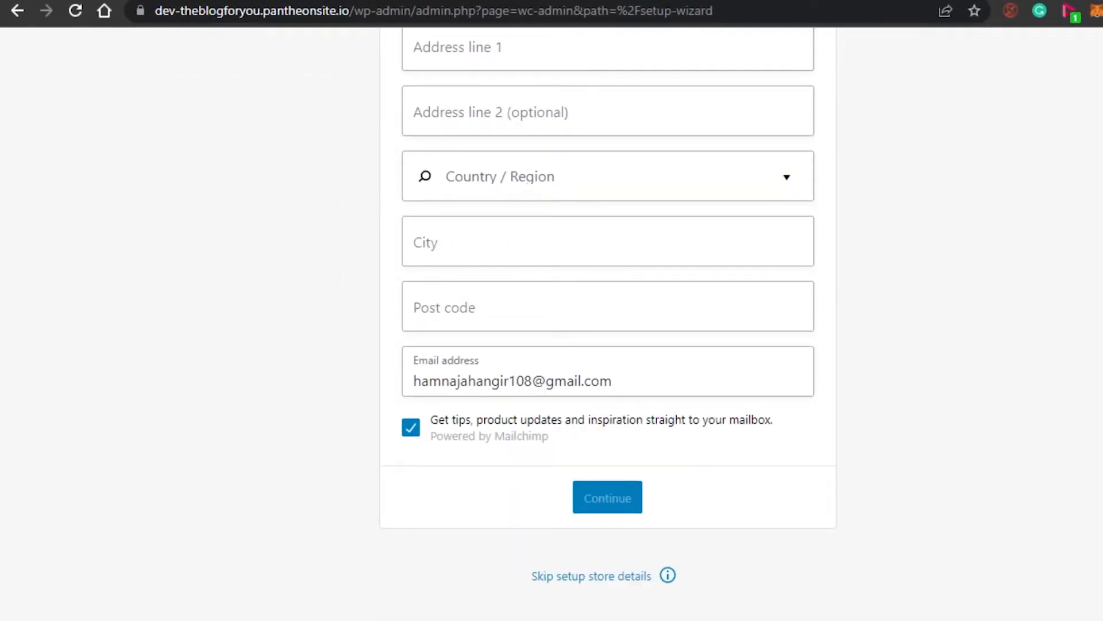
{"action": "scroll", "coordinate": [552, 323], "scroll_direction": "up", "scroll_amount": 3}
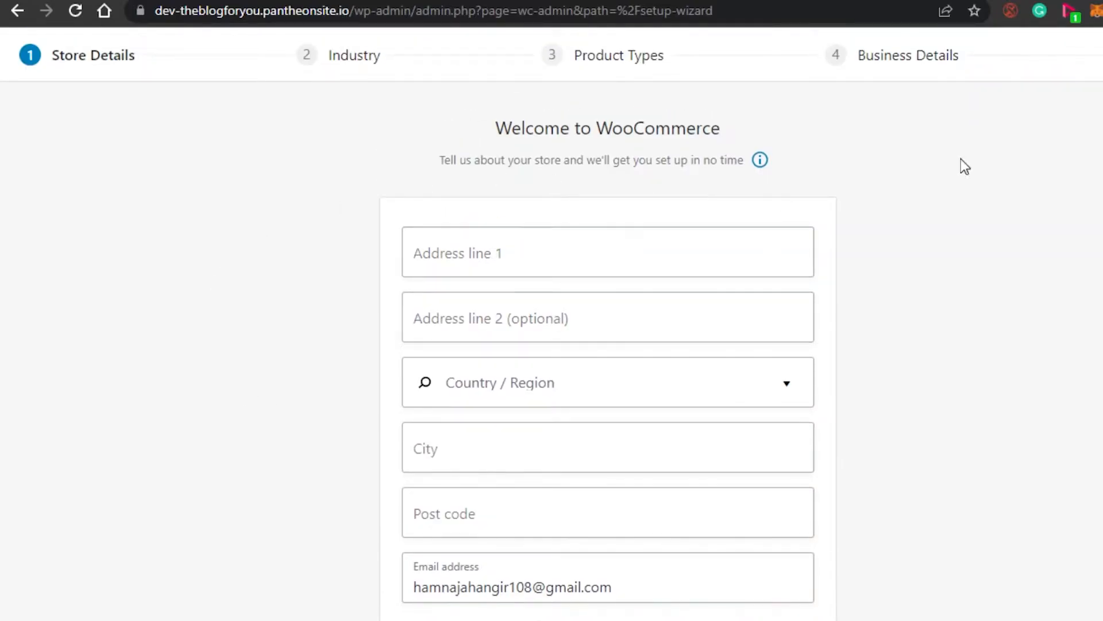
{"action": "scroll", "coordinate": [552, 323], "scroll_direction": "down", "scroll_amount": 3}
{"action": "scroll", "coordinate": [552, 323], "scroll_direction": "up", "scroll_amount": 3}
{"action": "scroll", "coordinate": [636, 199], "scroll_direction": "down", "scroll_amount": 2}
{"action": "left_click", "coordinate": [468, 157]}
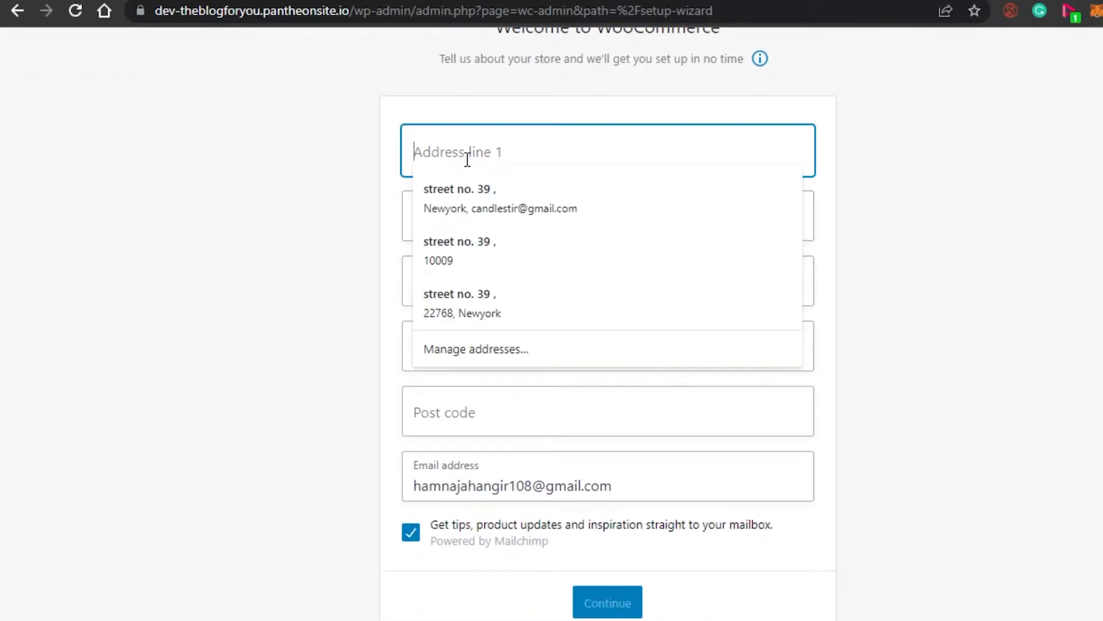
{"action": "left_click", "coordinate": [477, 202]}
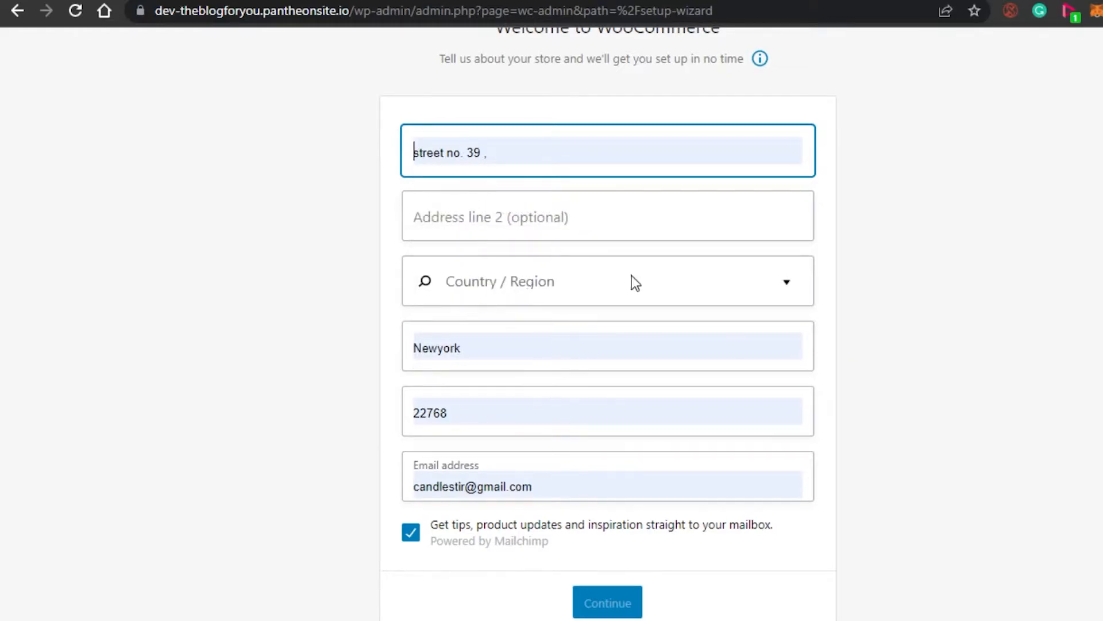
Set the store's country / region to United States (US) — New York and continue to the industry stage.
{"action": "left_click", "coordinate": [768, 286]}
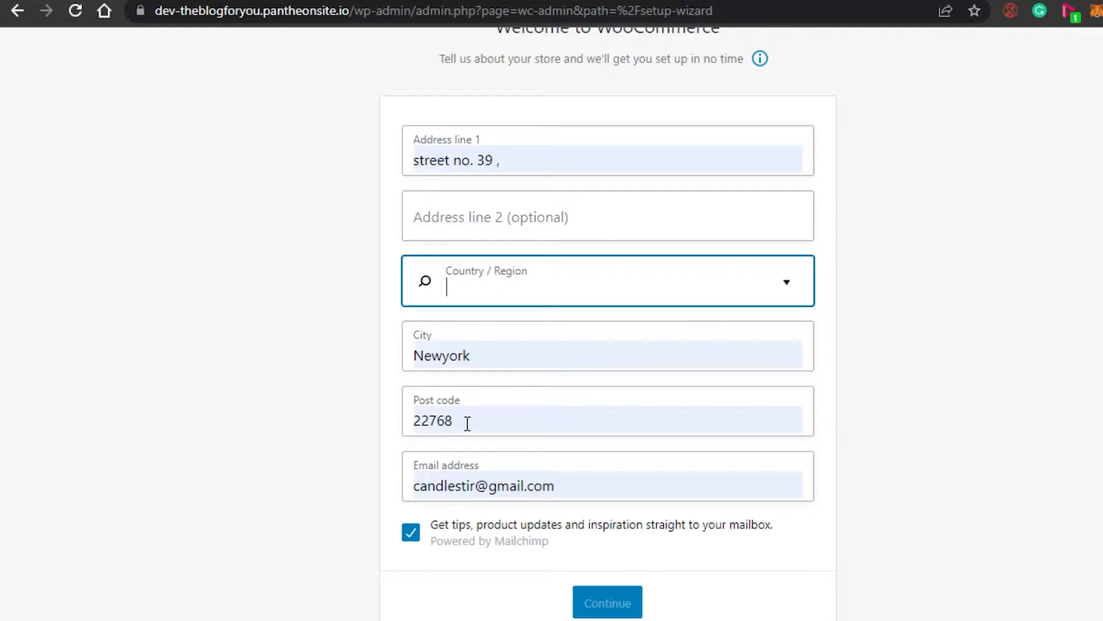
{"action": "left_click", "coordinate": [787, 283]}
{"action": "left_click_drag", "start_coordinate": [805, 332], "coordinate": [807, 585]}
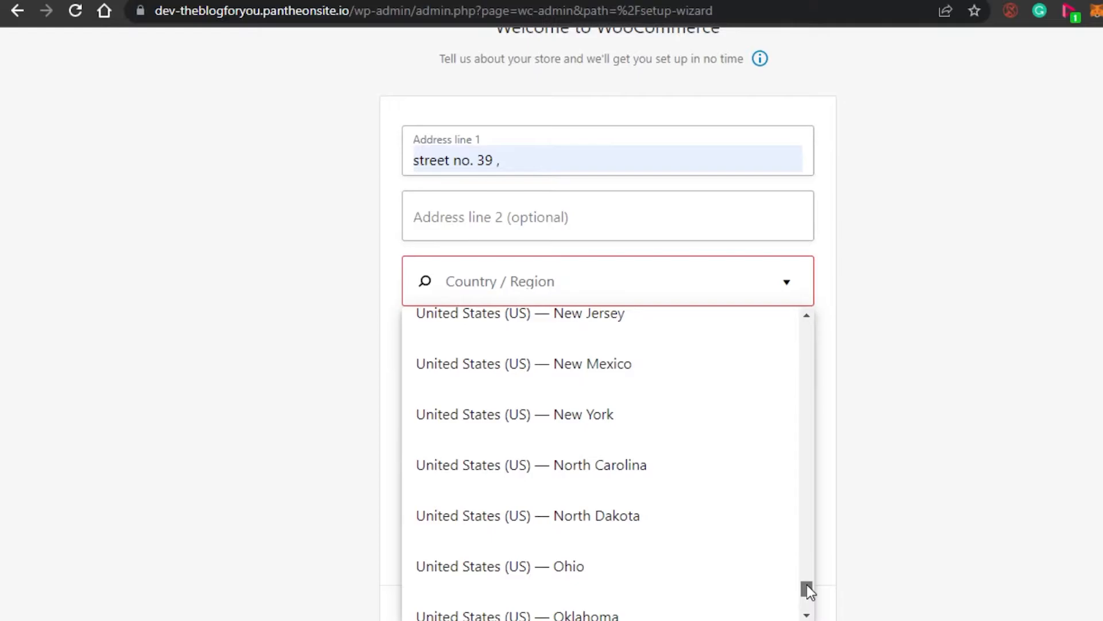
{"action": "left_click", "coordinate": [599, 413]}
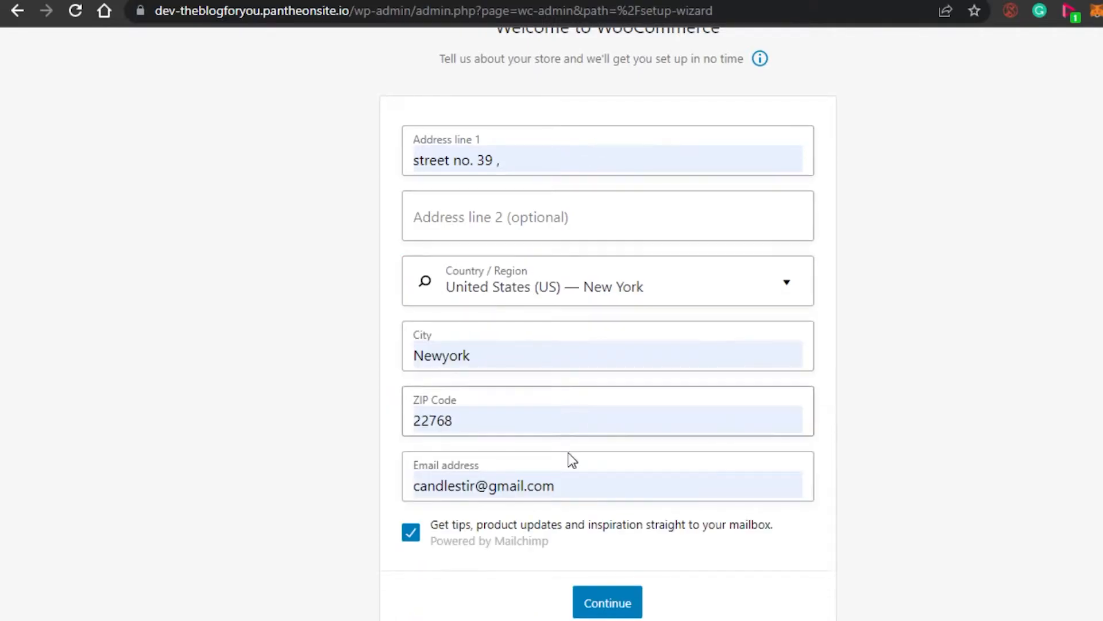
{"action": "scroll", "coordinate": [653, 399], "scroll_direction": "down", "scroll_amount": 2}
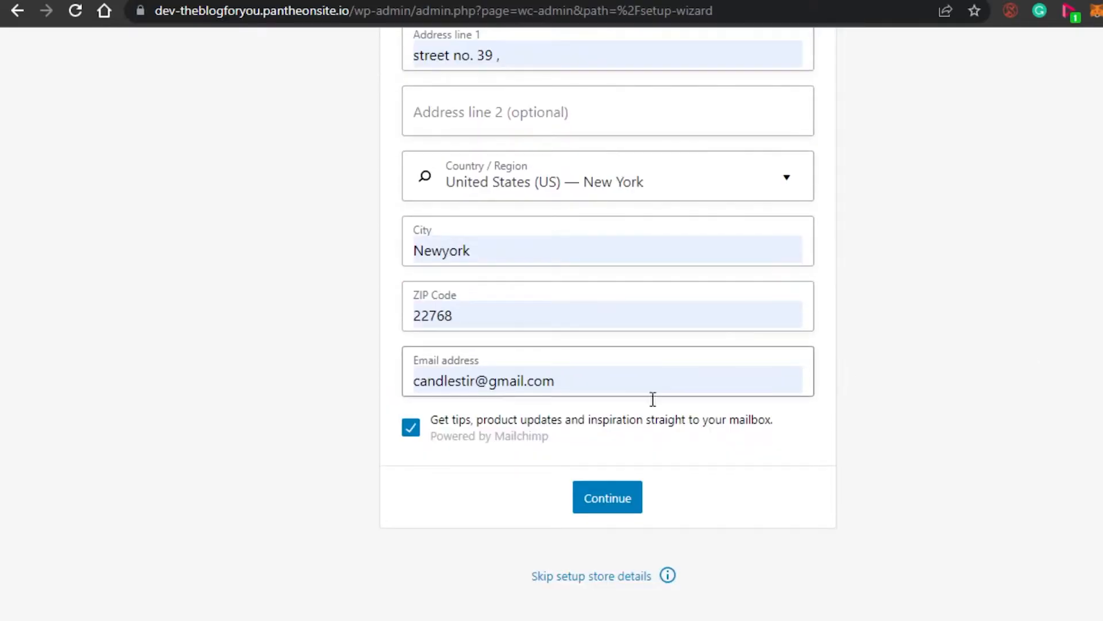
{"action": "left_click", "coordinate": [612, 498]}
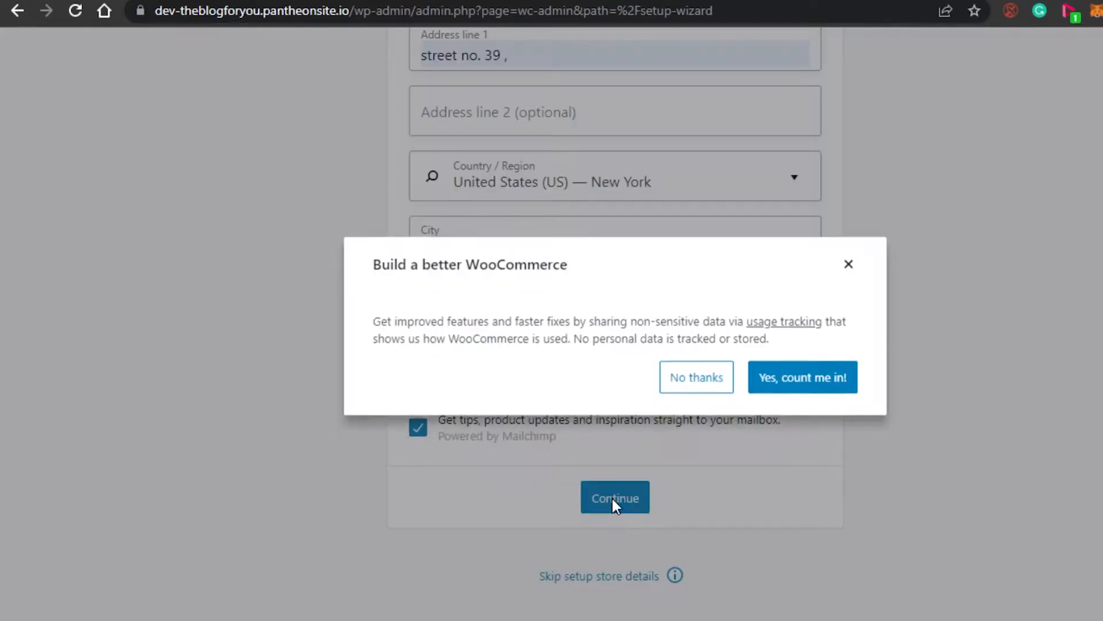
{"action": "left_click", "coordinate": [612, 499]}
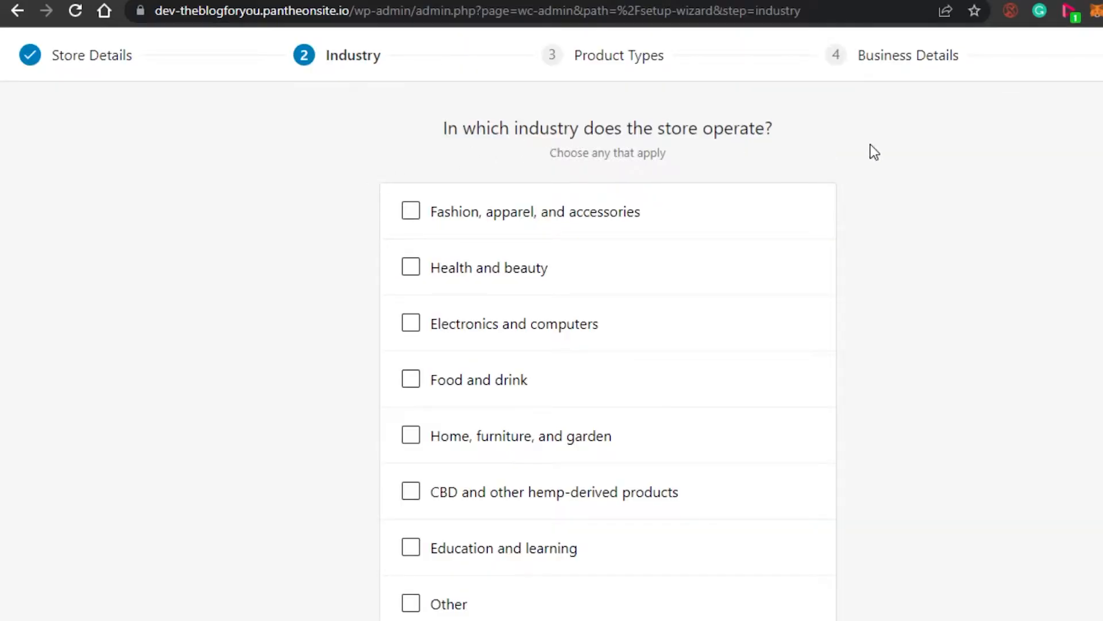
Choose Food and drink as the store's industry and continue to the product types.
{"action": "scroll", "coordinate": [551, 319], "scroll_direction": "down", "scroll_amount": 1}
{"action": "scroll", "coordinate": [608, 324], "scroll_direction": "down", "scroll_amount": 1}
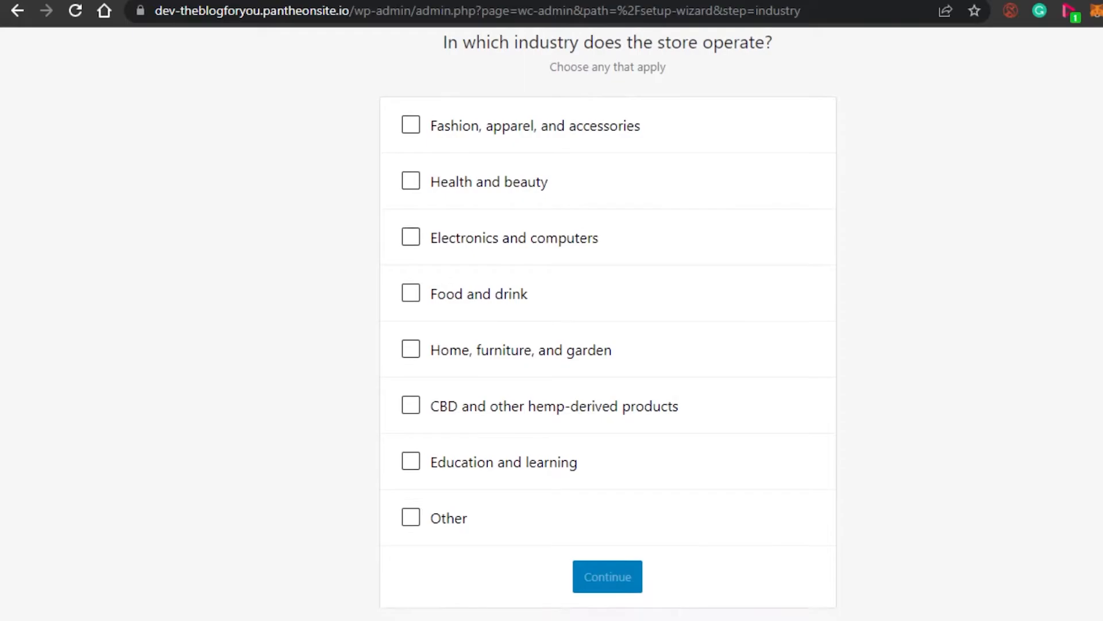
{"action": "scroll", "coordinate": [608, 322], "scroll_direction": "up", "scroll_amount": 2}
{"action": "scroll", "coordinate": [609, 321], "scroll_direction": "down", "scroll_amount": 1}
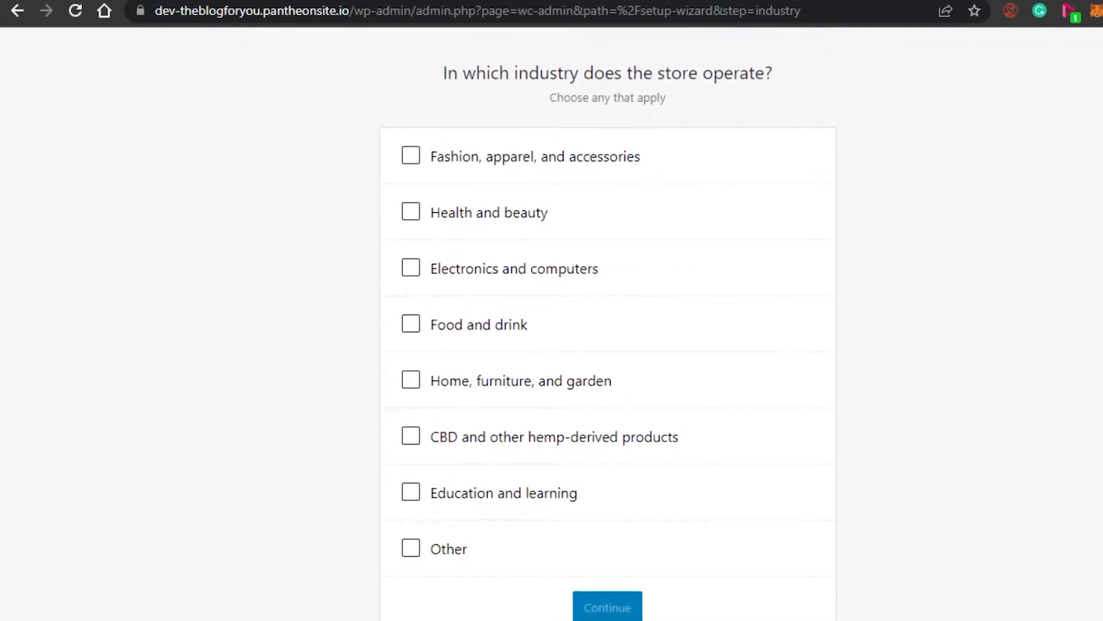
{"action": "scroll", "coordinate": [608, 322], "scroll_direction": "up", "scroll_amount": 1}
{"action": "scroll", "coordinate": [608, 322], "scroll_direction": "down", "scroll_amount": 1}
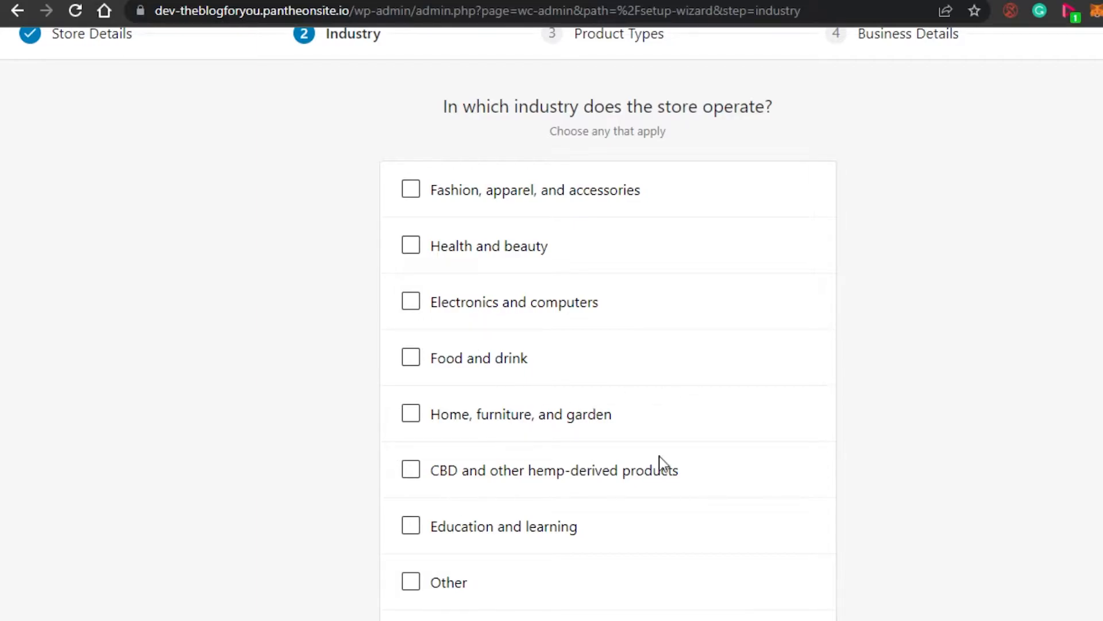
{"action": "scroll", "coordinate": [551, 322], "scroll_direction": "down", "scroll_amount": 1}
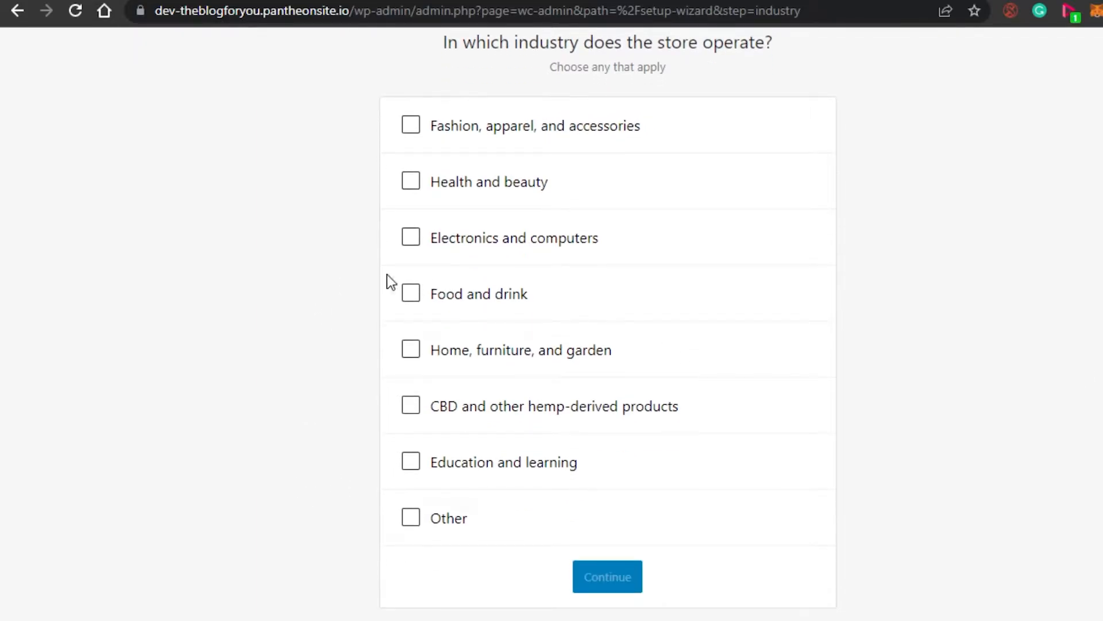
{"action": "left_click", "coordinate": [411, 294]}
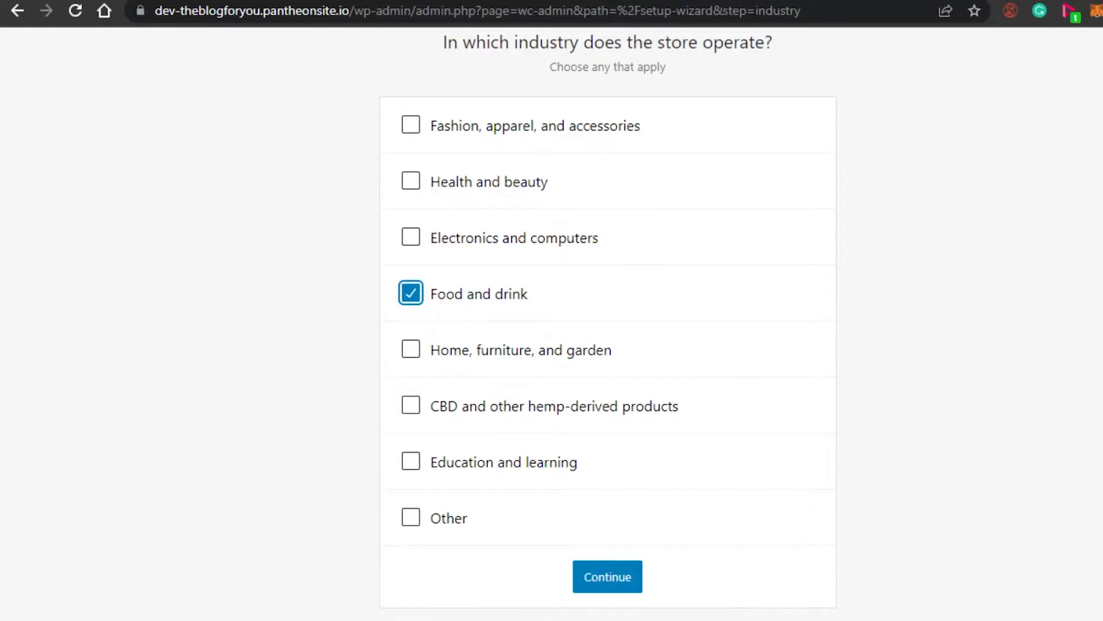
{"action": "scroll", "coordinate": [1021, 448], "scroll_direction": "up", "scroll_amount": 1}
{"action": "scroll", "coordinate": [209, 448], "scroll_direction": "up", "scroll_amount": 1}
{"action": "scroll", "coordinate": [209, 448], "scroll_direction": "down", "scroll_amount": 1}
{"action": "left_click", "coordinate": [612, 575]}
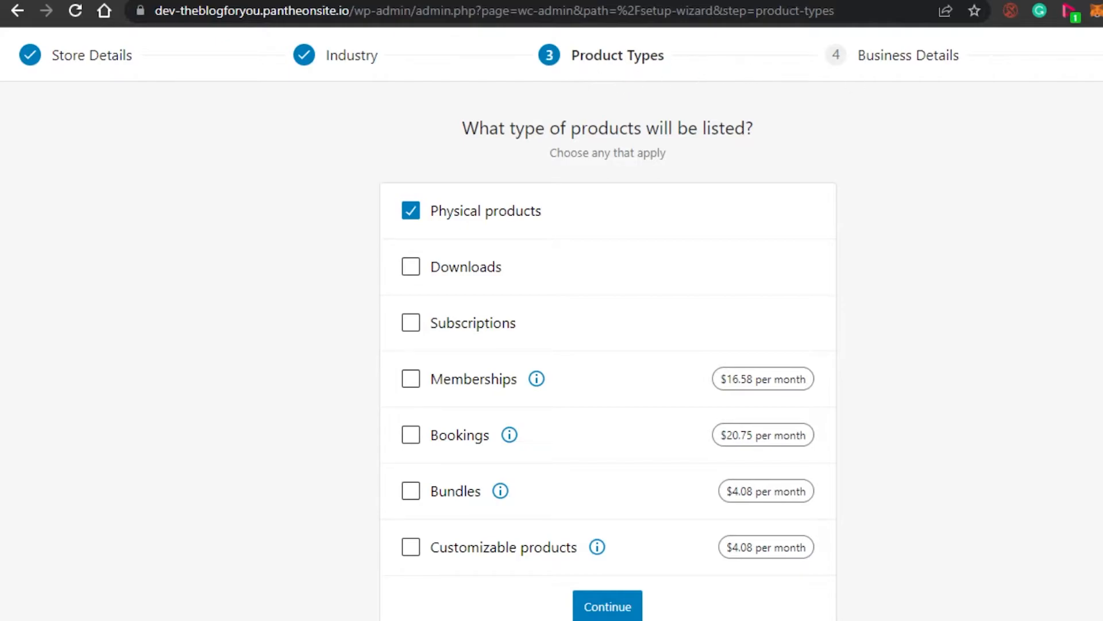
Keep only Physical products as the store's product type and continue to the business details.
{"action": "scroll", "coordinate": [613, 186], "scroll_direction": "down", "scroll_amount": 2}
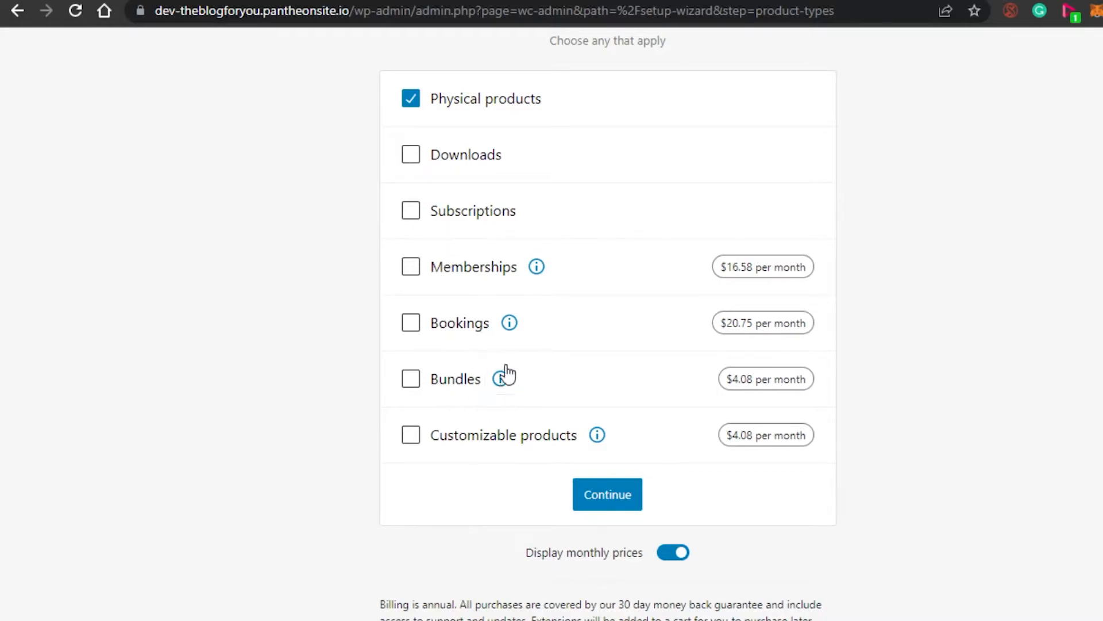
{"action": "scroll", "coordinate": [673, 264], "scroll_direction": "up", "scroll_amount": 2}
{"action": "scroll", "coordinate": [672, 263], "scroll_direction": "down", "scroll_amount": 2}
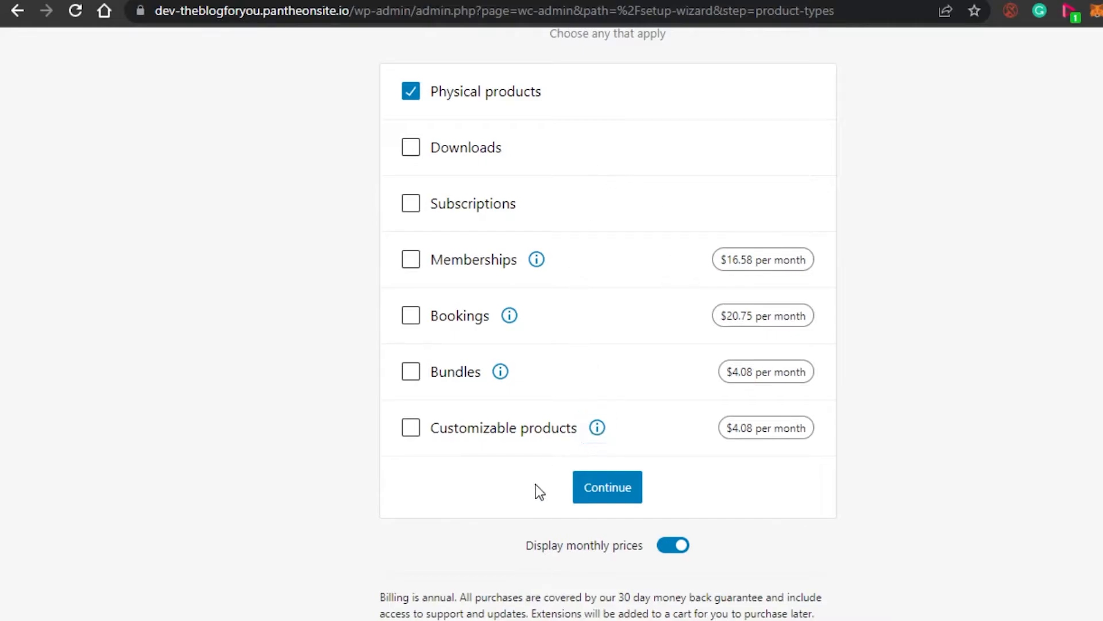
{"action": "left_click", "coordinate": [623, 492]}
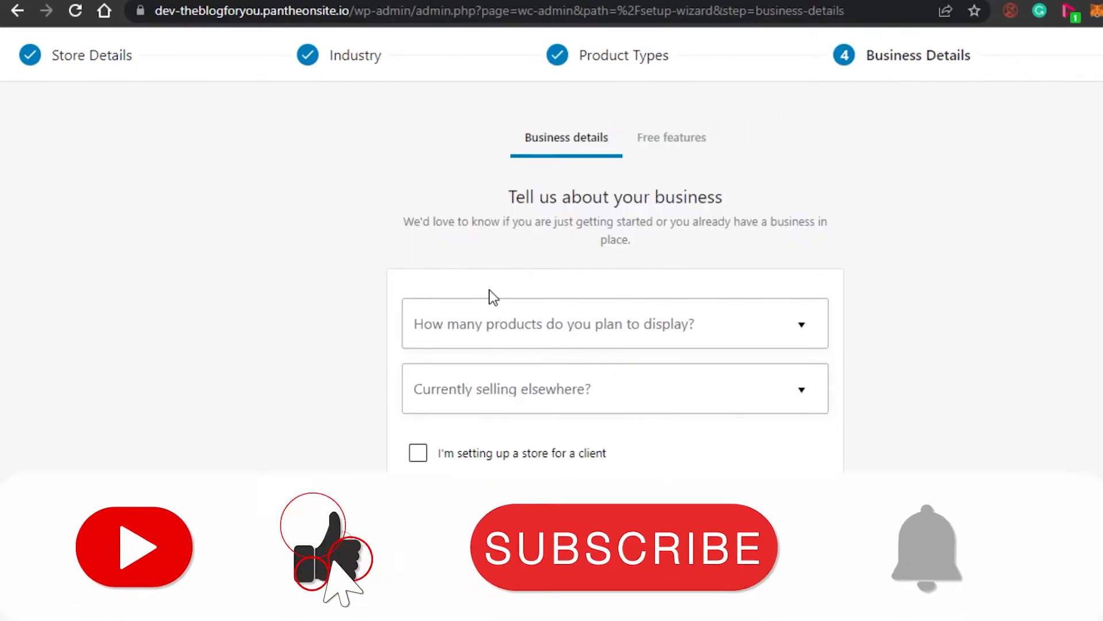
Set the number of products planned for display to 11 - 100 in the business details.
{"action": "left_click", "coordinate": [791, 328]}
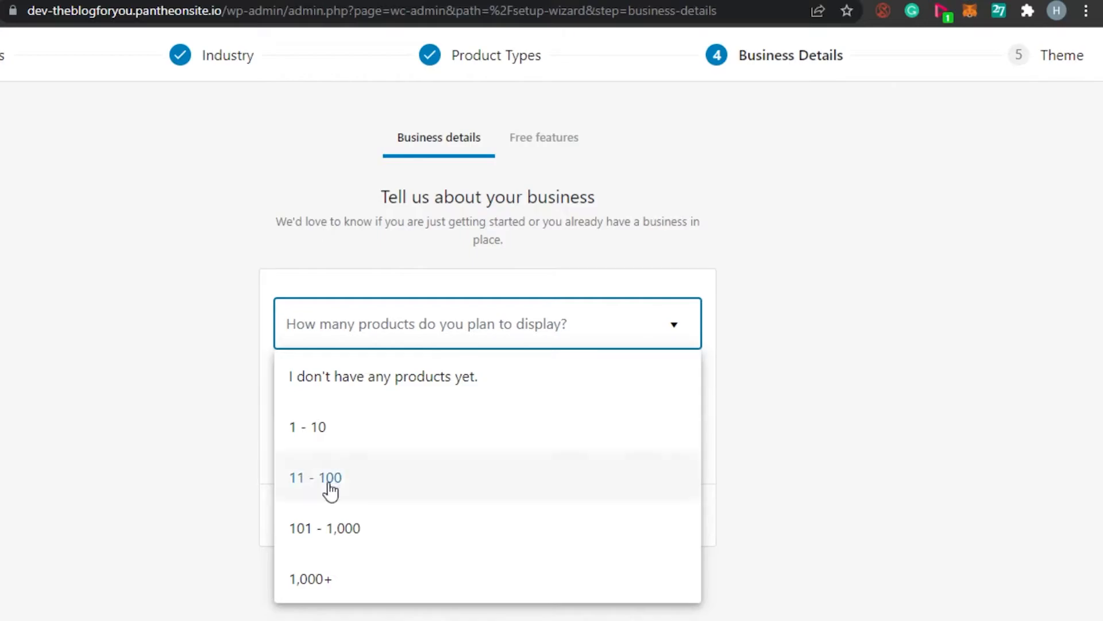
{"action": "left_click", "coordinate": [366, 480]}
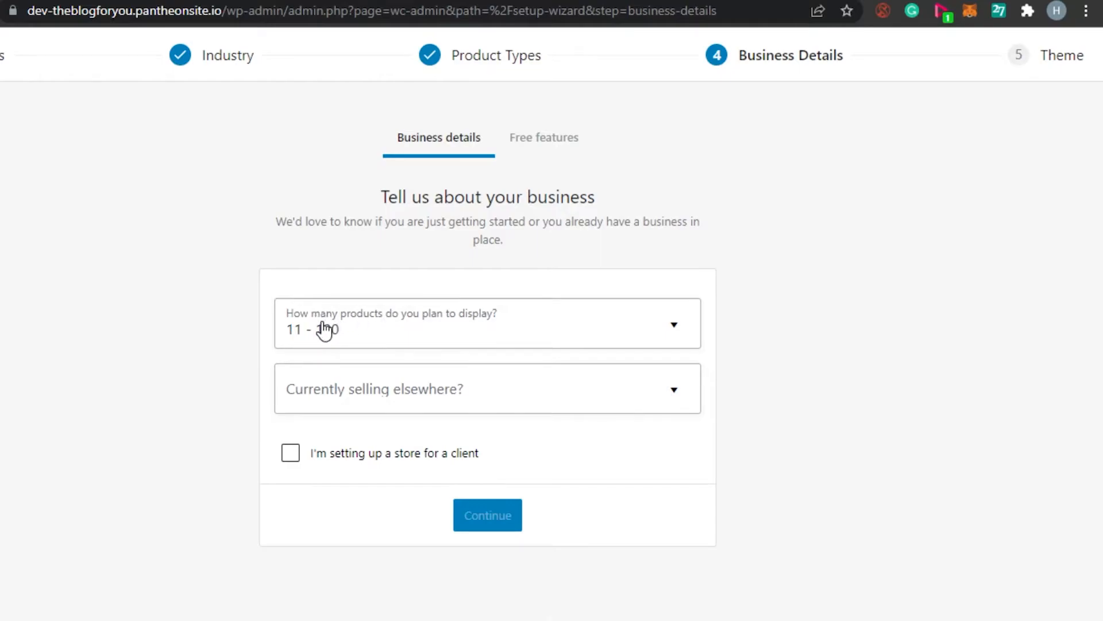
{"action": "left_click", "coordinate": [683, 331]}
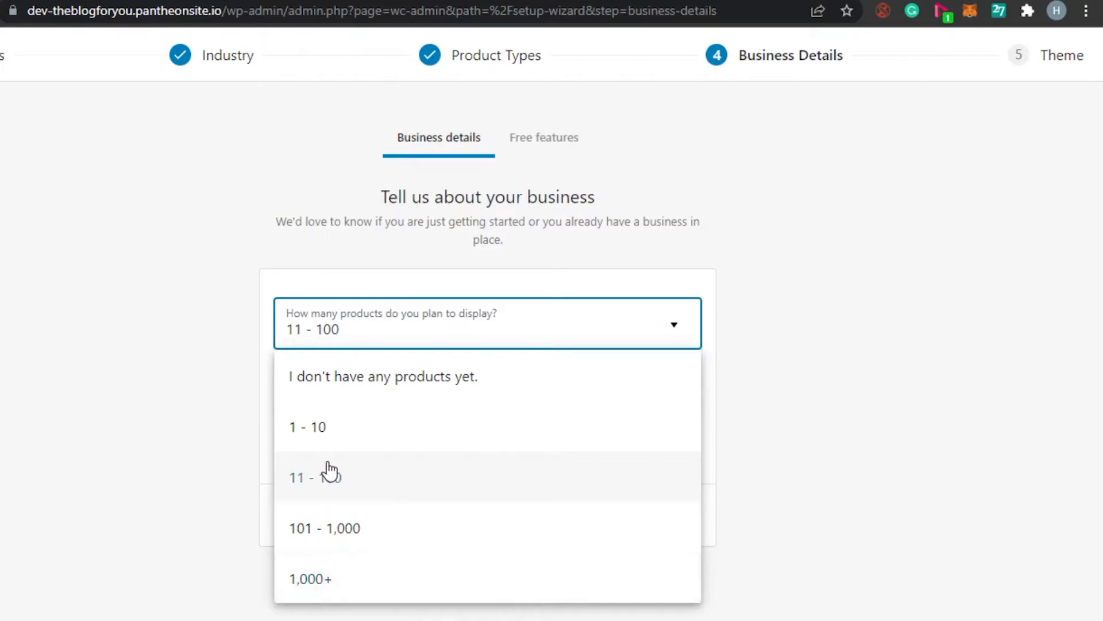
{"action": "left_click", "coordinate": [724, 302]}
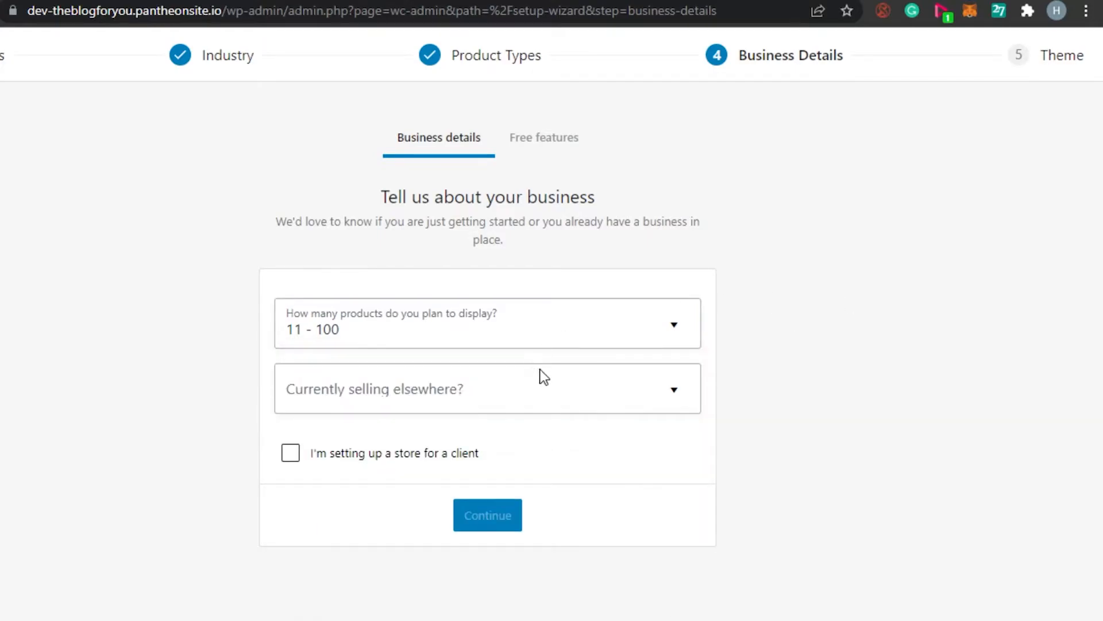
Answer No to currently selling elsewhere, leave the client store option unticked, and continue past the business details.
{"action": "left_click", "coordinate": [666, 388]}
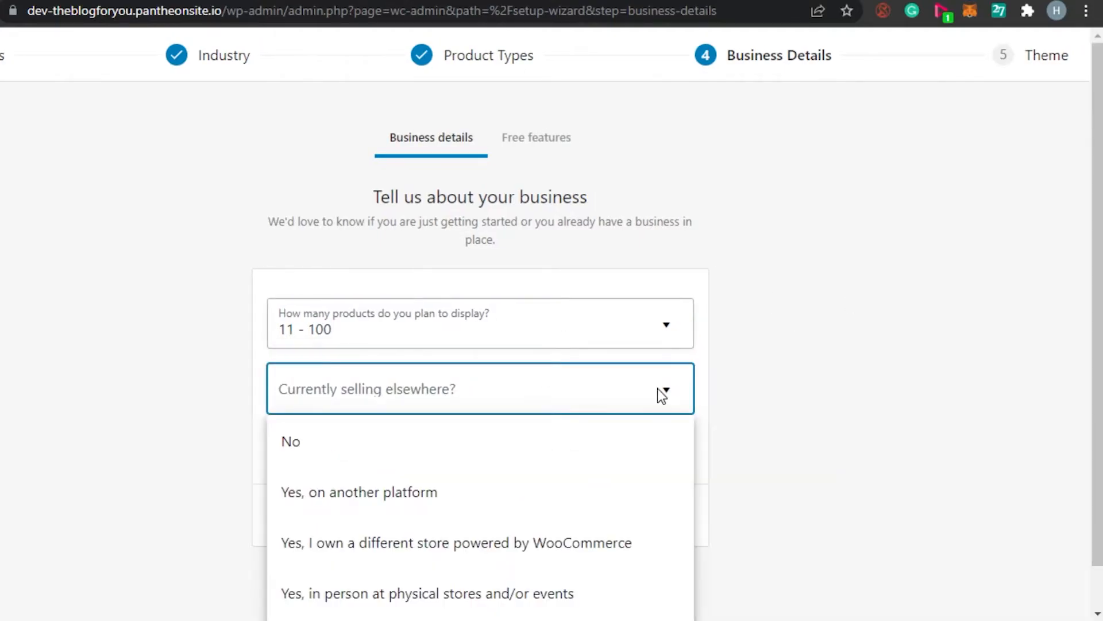
{"action": "scroll", "coordinate": [695, 392], "scroll_direction": "down", "scroll_amount": 1}
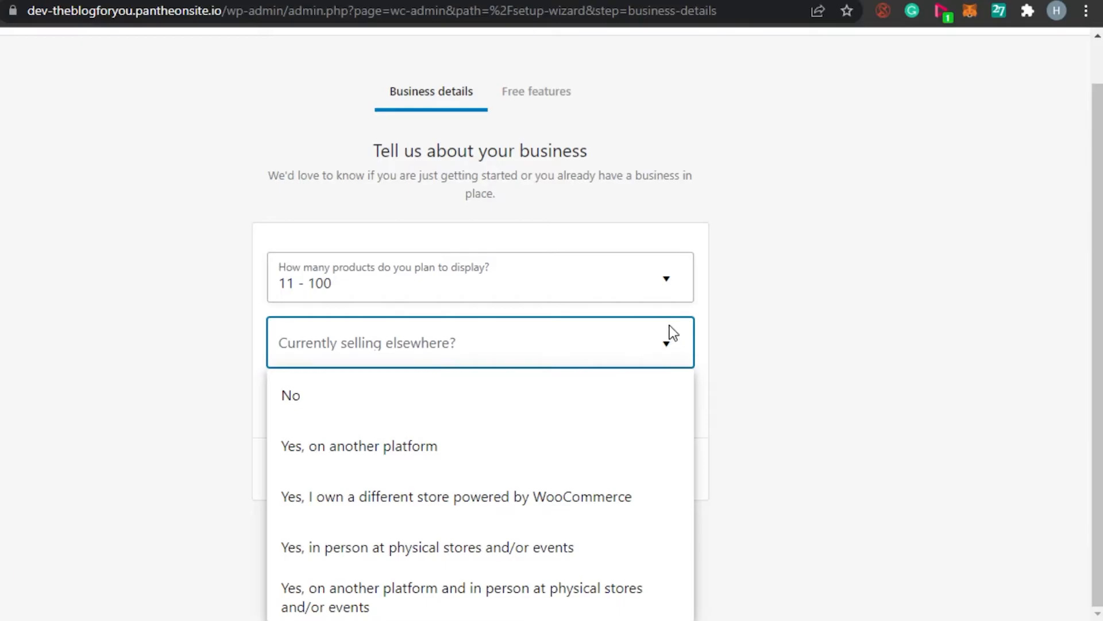
{"action": "left_click", "coordinate": [328, 393]}
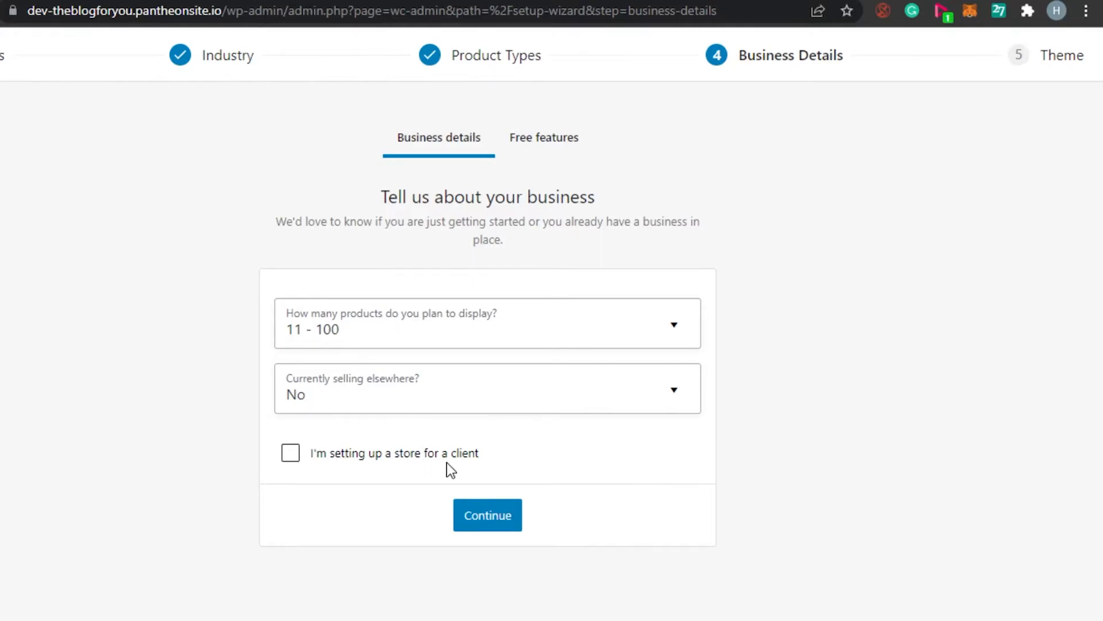
{"action": "left_click", "coordinate": [489, 525]}
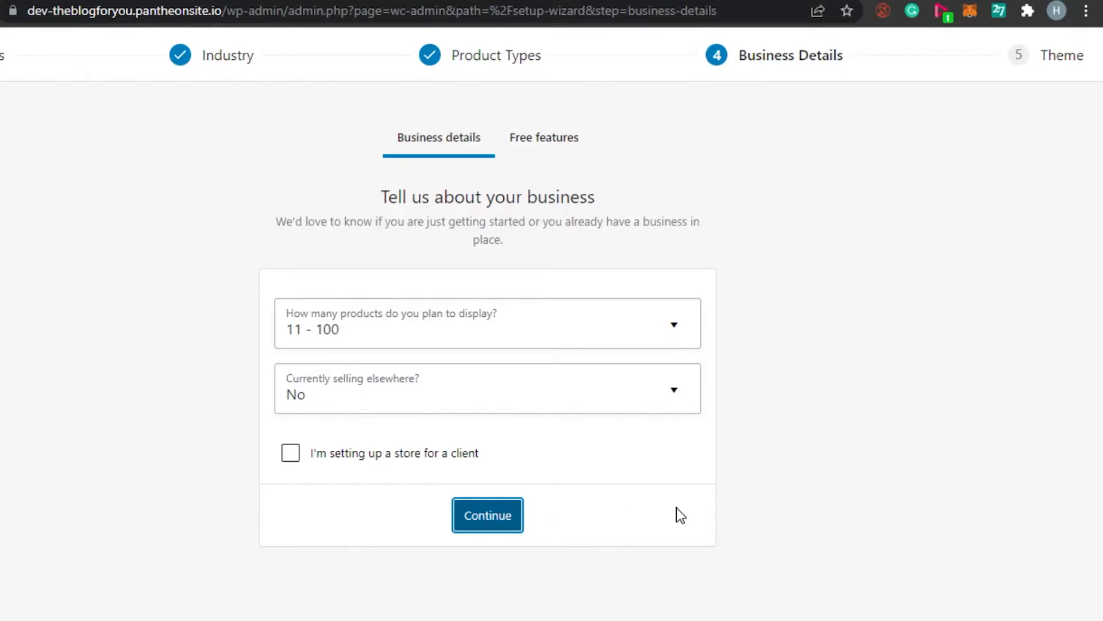
Choose the free Deli theme from the free themes and continue with it as the active theme.
{"action": "scroll", "coordinate": [552, 322], "scroll_direction": "down", "scroll_amount": 20}
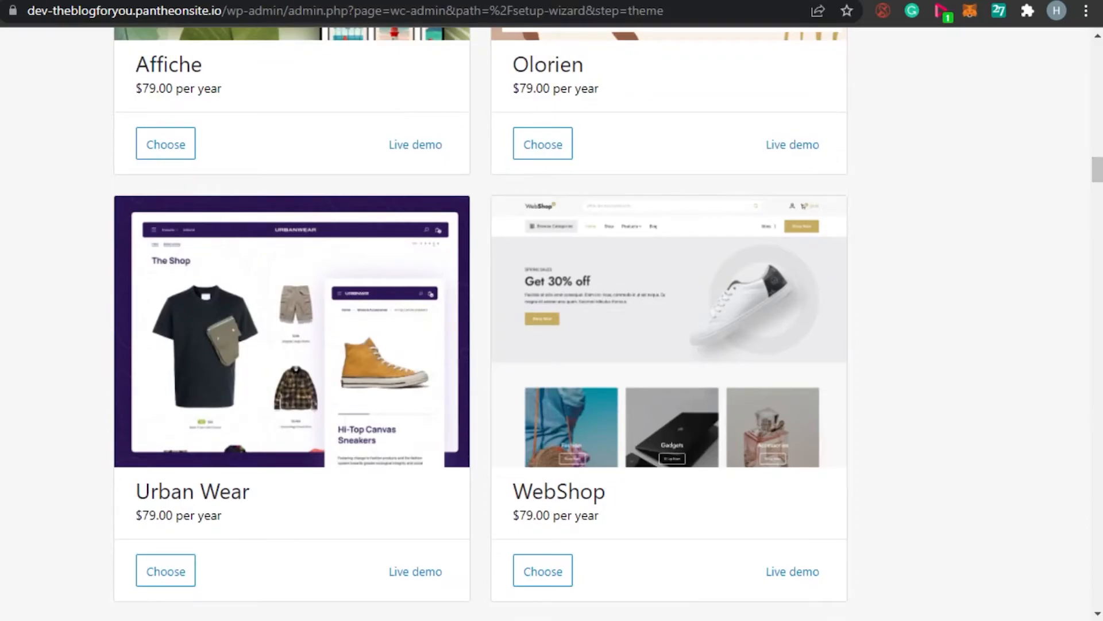
{"action": "left_click_drag", "start_coordinate": [1099, 159], "coordinate": [1100, 257]}
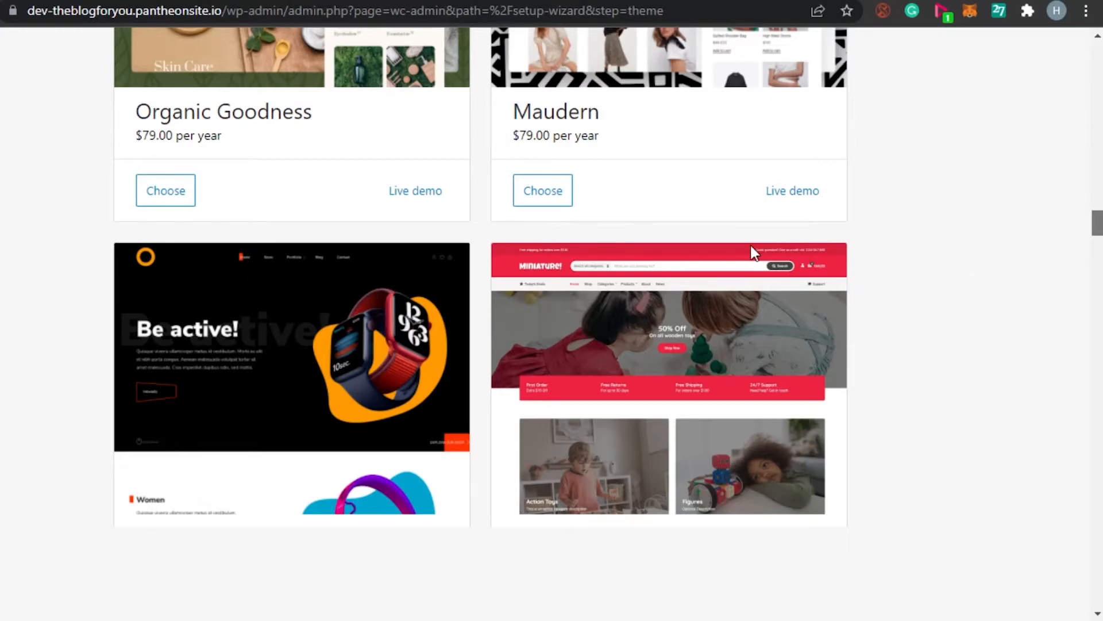
{"action": "scroll", "coordinate": [753, 252], "scroll_direction": "down", "scroll_amount": 1}
{"action": "left_click_drag", "start_coordinate": [1098, 225], "coordinate": [1099, 55]}
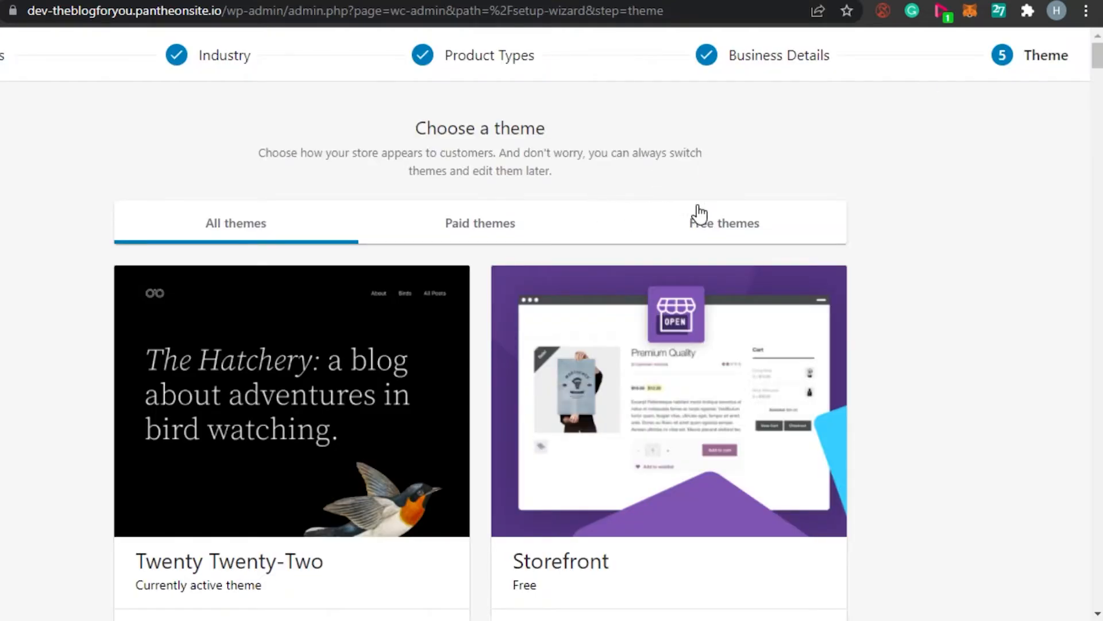
{"action": "left_click", "coordinate": [709, 217]}
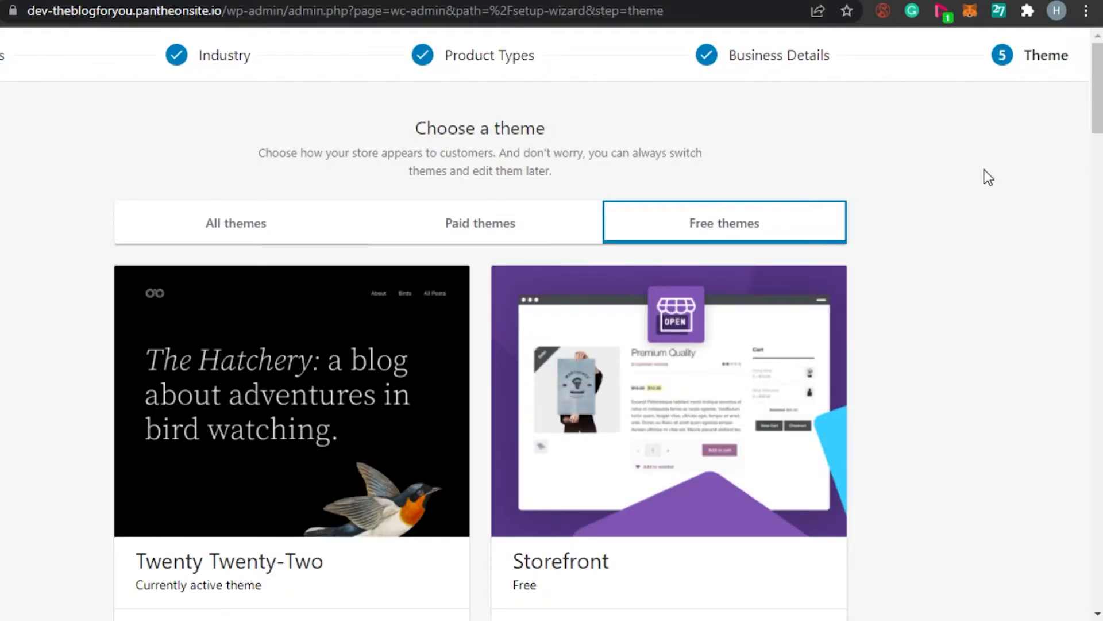
{"action": "left_click_drag", "start_coordinate": [1098, 86], "coordinate": [1099, 189]}
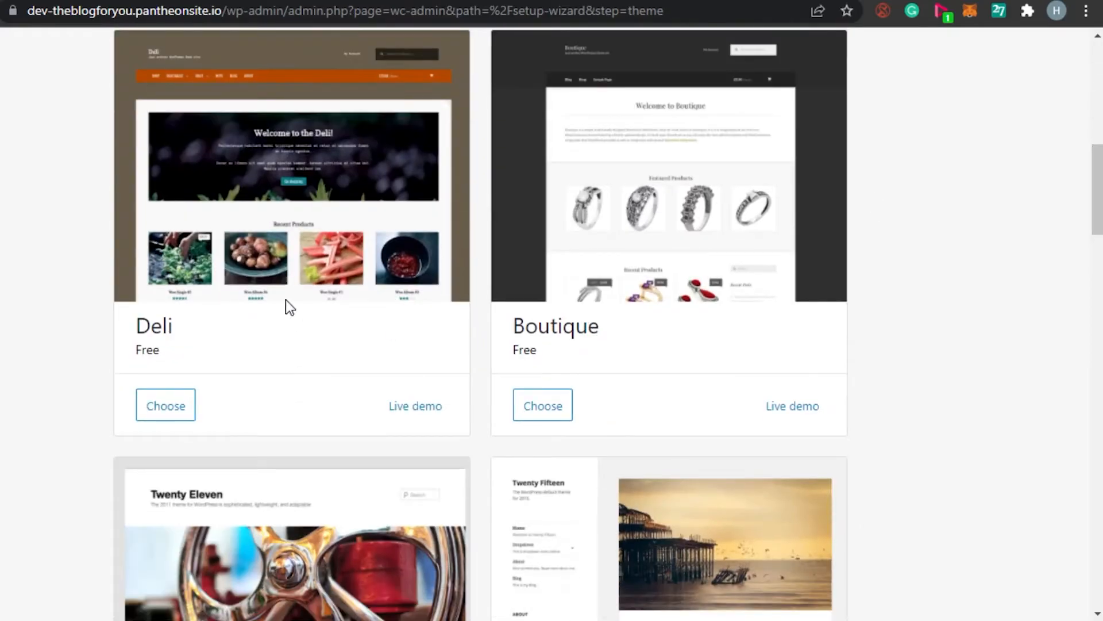
{"action": "left_click", "coordinate": [172, 406]}
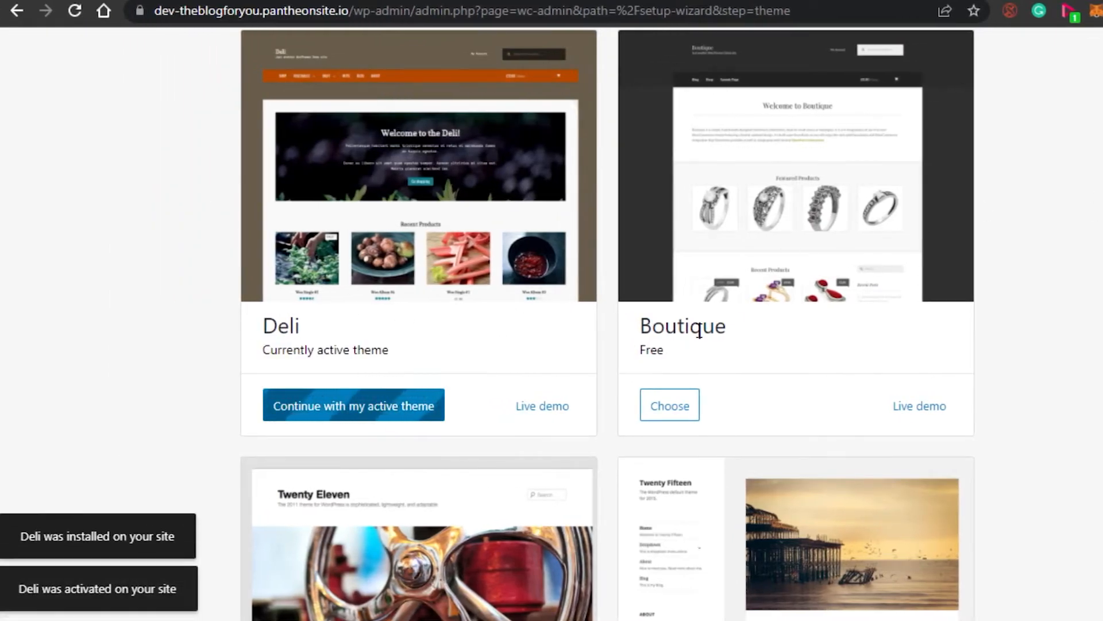
{"action": "left_click", "coordinate": [365, 404]}
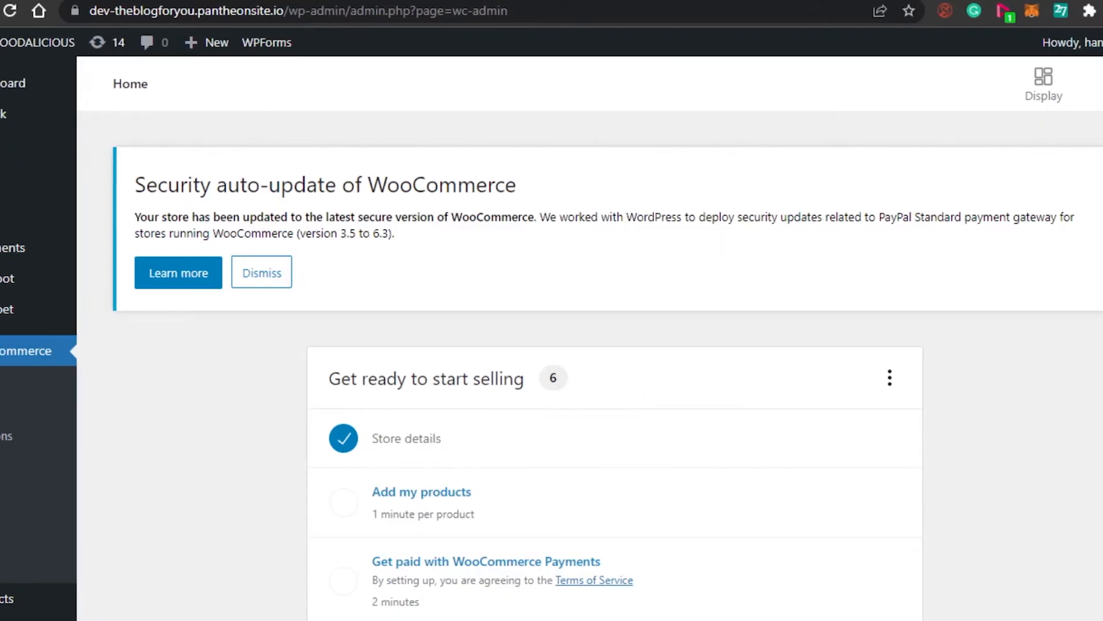
Look through the setup tasks, inbox messages and stats overview on the WooCommerce home page.
{"action": "scroll", "coordinate": [567, 345], "scroll_direction": "down", "scroll_amount": 8}
{"action": "scroll", "coordinate": [567, 345], "scroll_direction": "down", "scroll_amount": 15}
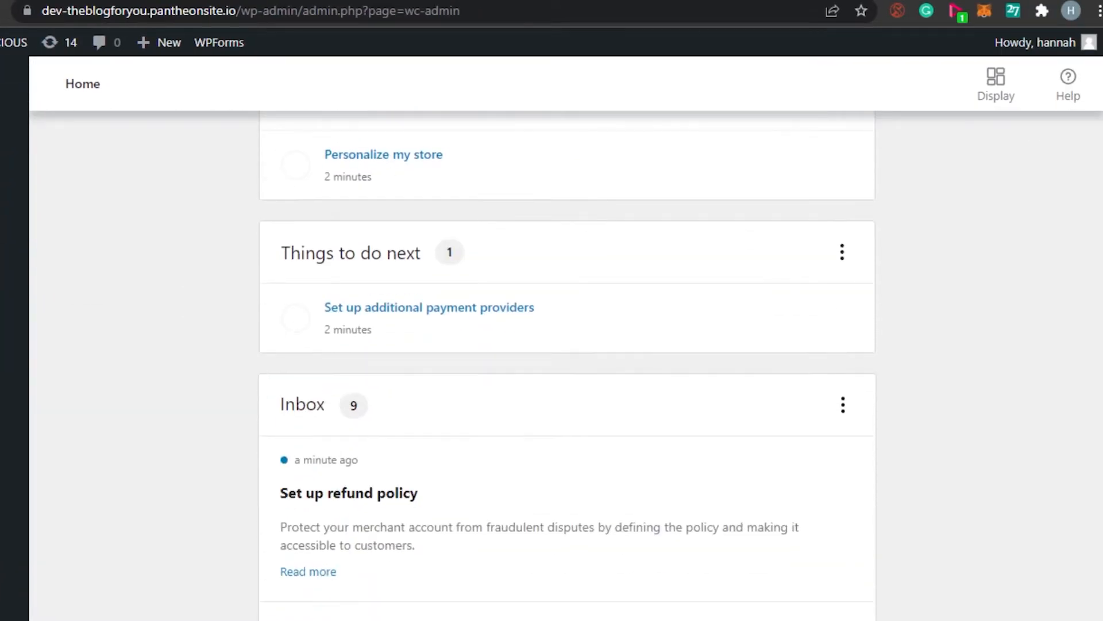
{"action": "scroll", "coordinate": [567, 345], "scroll_direction": "up", "scroll_amount": 13}
{"action": "scroll", "coordinate": [567, 344], "scroll_direction": "up", "scroll_amount": 10}
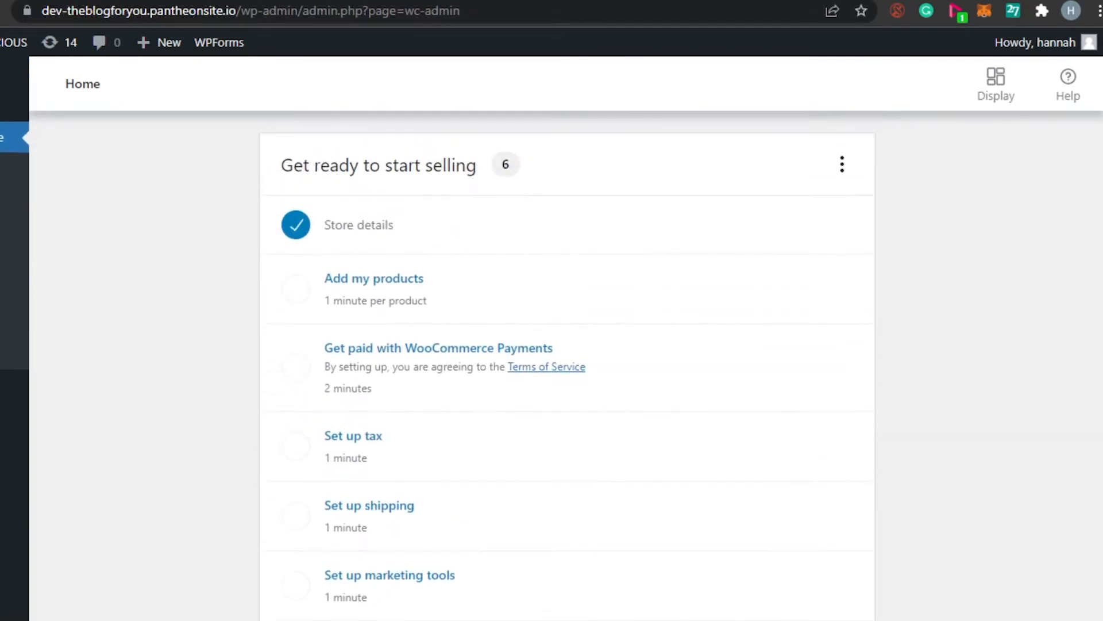
{"action": "scroll", "coordinate": [567, 345], "scroll_direction": "down", "scroll_amount": 20}
{"action": "scroll", "coordinate": [567, 345], "scroll_direction": "down", "scroll_amount": 12}
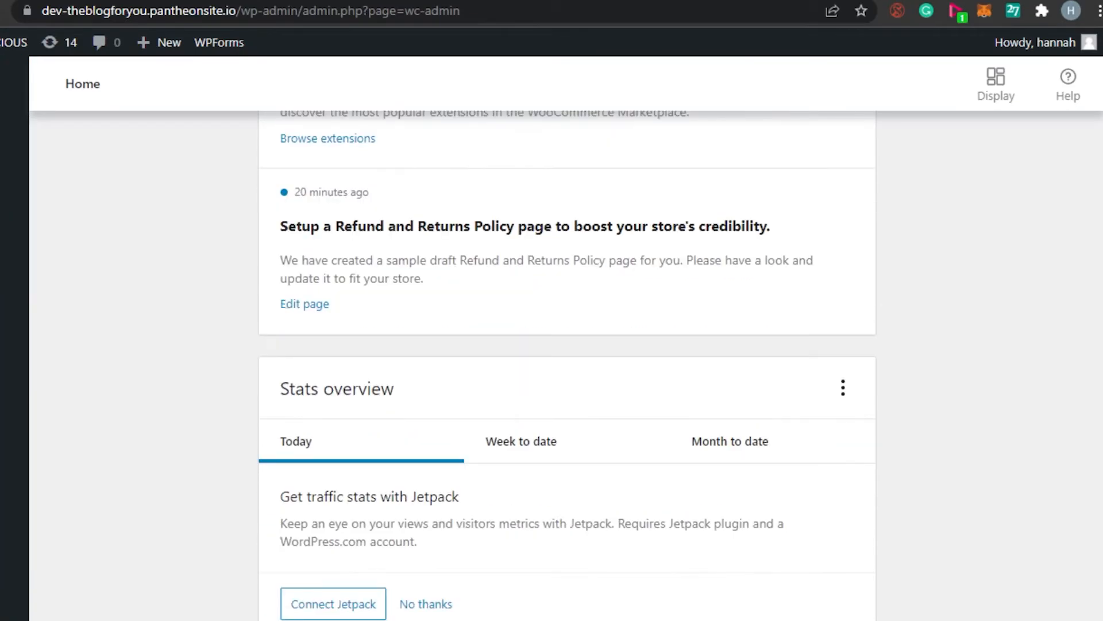
{"action": "scroll", "coordinate": [568, 345], "scroll_direction": "up", "scroll_amount": 18}
{"action": "scroll", "coordinate": [567, 344], "scroll_direction": "up", "scroll_amount": 10}
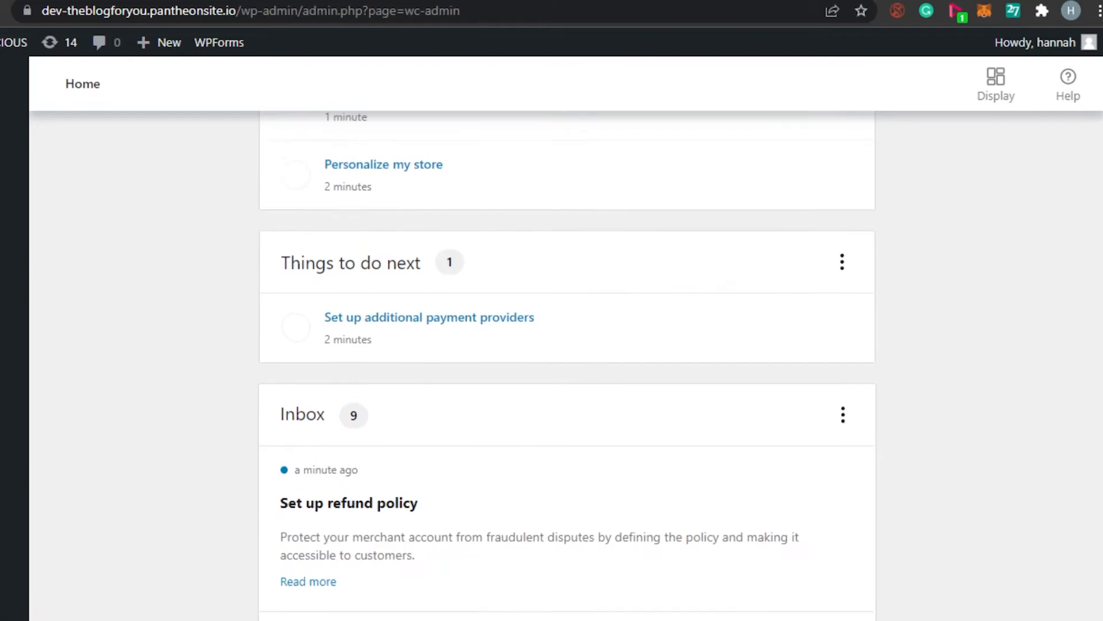
{"action": "scroll", "coordinate": [510, 168], "scroll_direction": "down", "scroll_amount": 5}
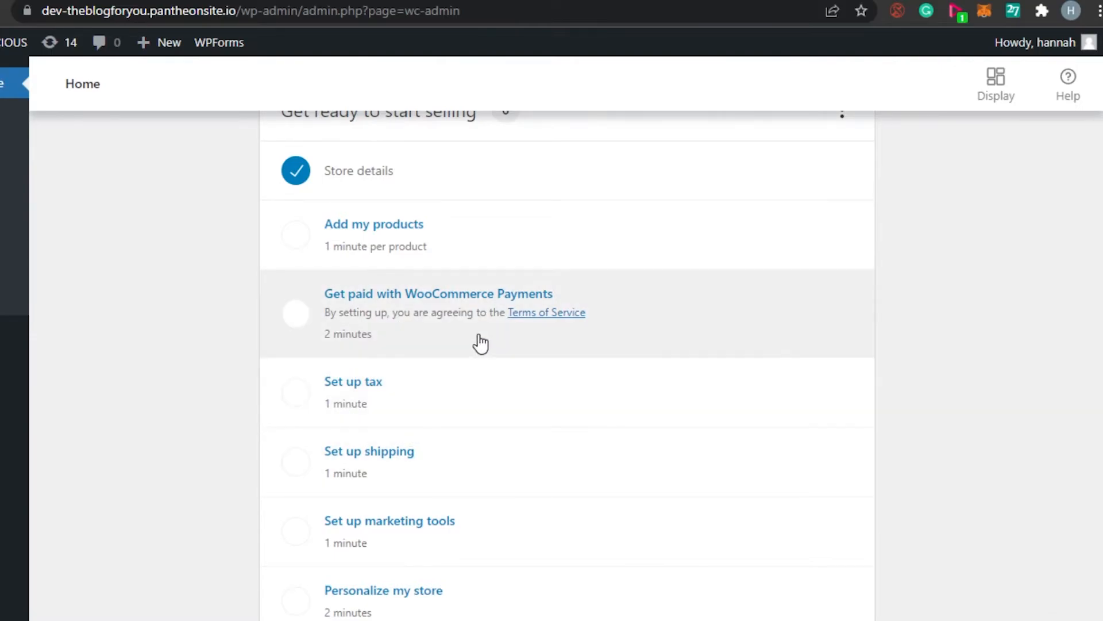
{"action": "scroll", "coordinate": [1077, 207], "scroll_direction": "down", "scroll_amount": 4}
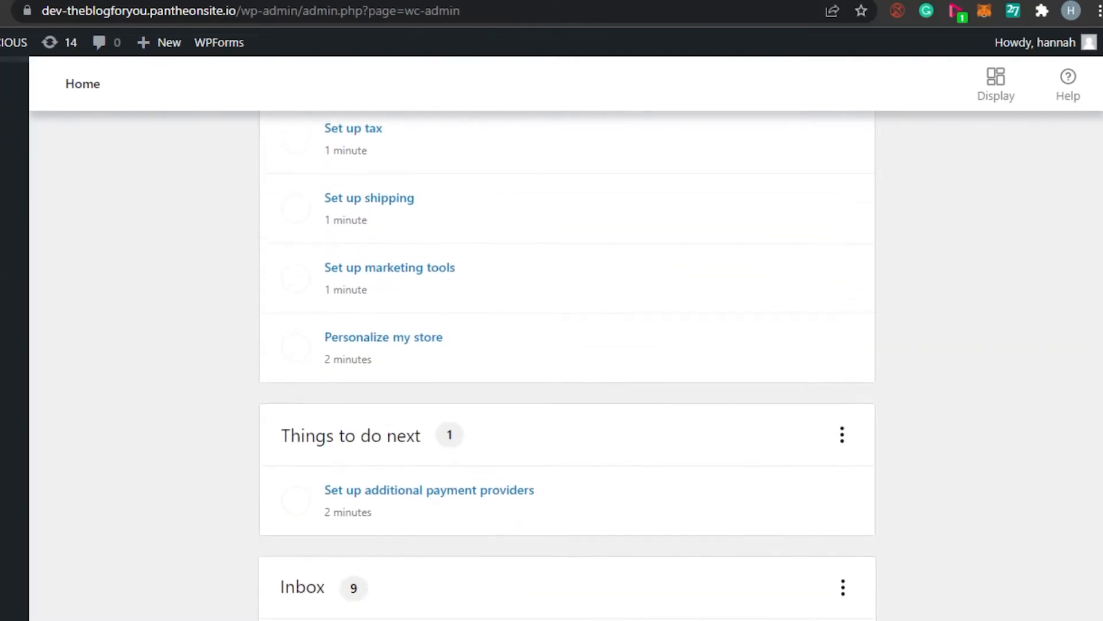
{"action": "scroll", "coordinate": [568, 366], "scroll_direction": "down", "scroll_amount": 3}
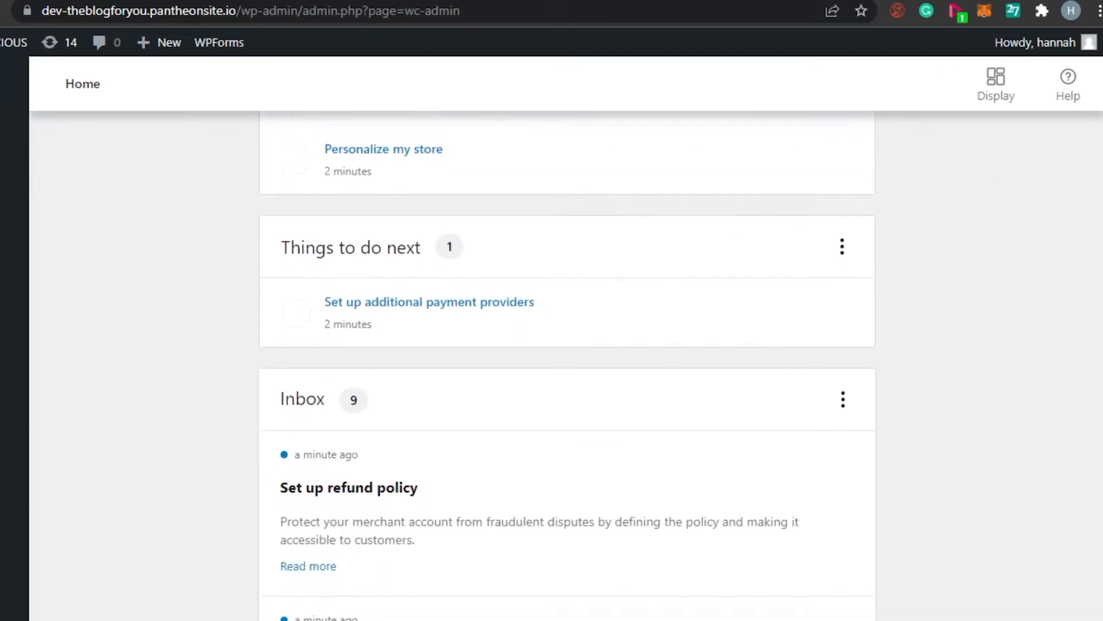
{"action": "scroll", "coordinate": [568, 366], "scroll_direction": "down", "scroll_amount": 2}
{"action": "scroll", "coordinate": [568, 366], "scroll_direction": "up", "scroll_amount": 3}
{"action": "scroll", "coordinate": [567, 366], "scroll_direction": "down", "scroll_amount": 2}
{"action": "scroll", "coordinate": [505, 359], "scroll_direction": "down", "scroll_amount": 3}
{"action": "scroll", "coordinate": [505, 359], "scroll_direction": "up", "scroll_amount": 6}
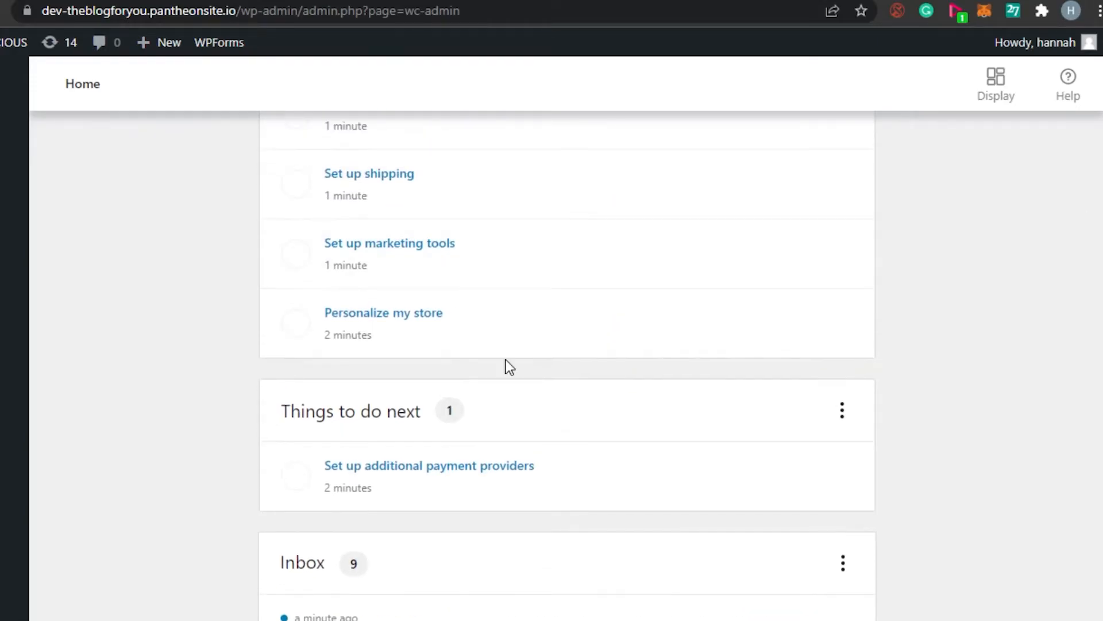
Open the Personalize my store task and review its stages for sample products, homepage, logo and store notice.
{"action": "left_click", "coordinate": [377, 328]}
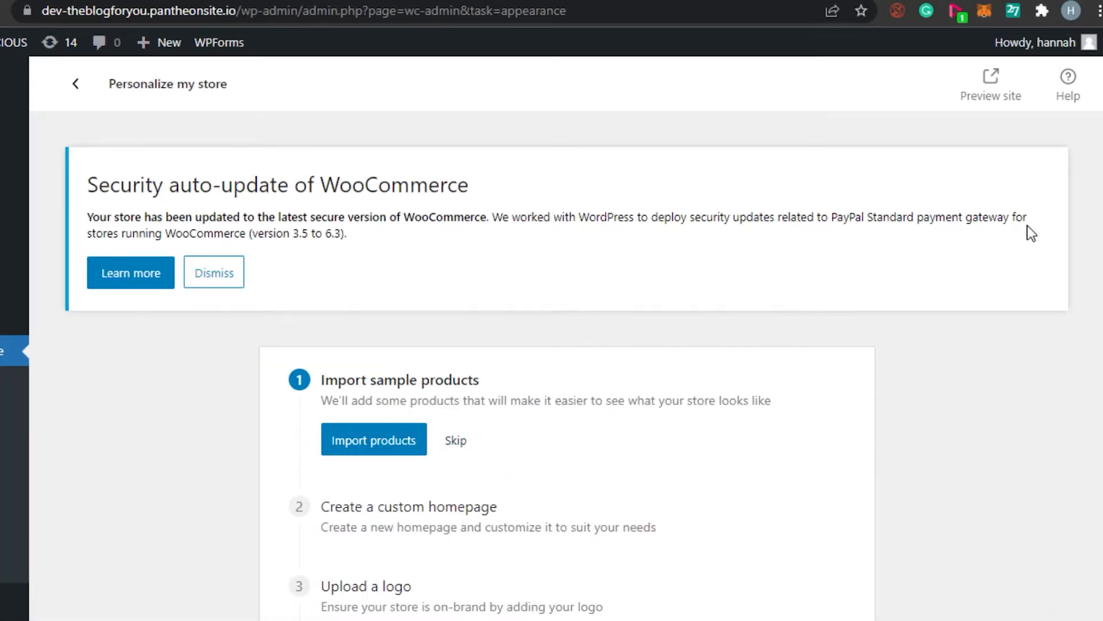
{"action": "scroll", "coordinate": [541, 271], "scroll_direction": "down", "scroll_amount": 1}
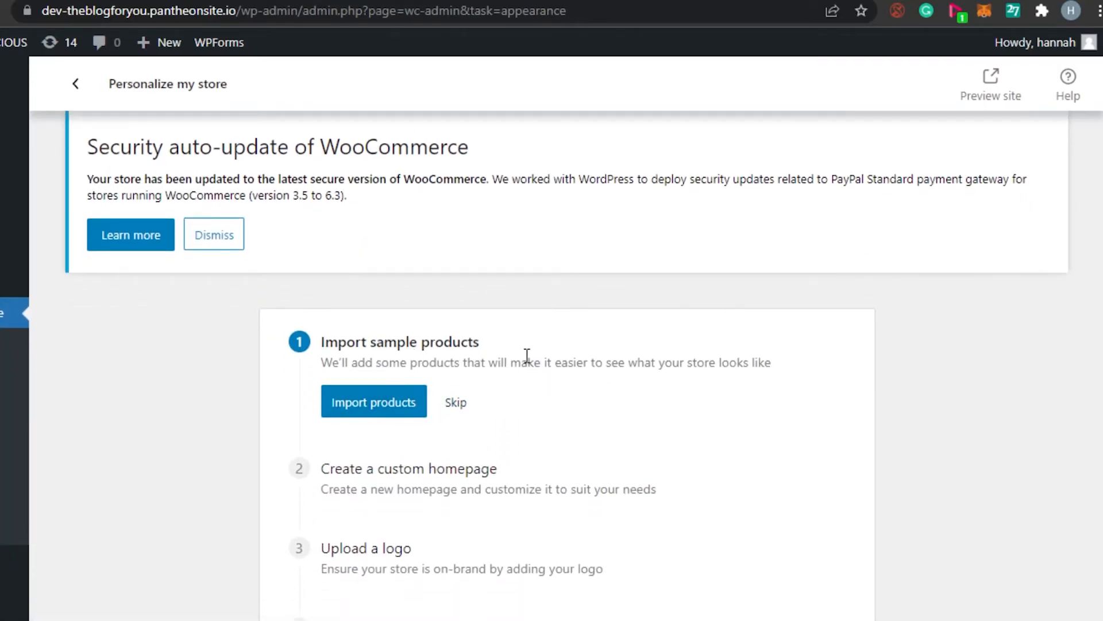
{"action": "scroll", "coordinate": [535, 365], "scroll_direction": "down", "scroll_amount": 1}
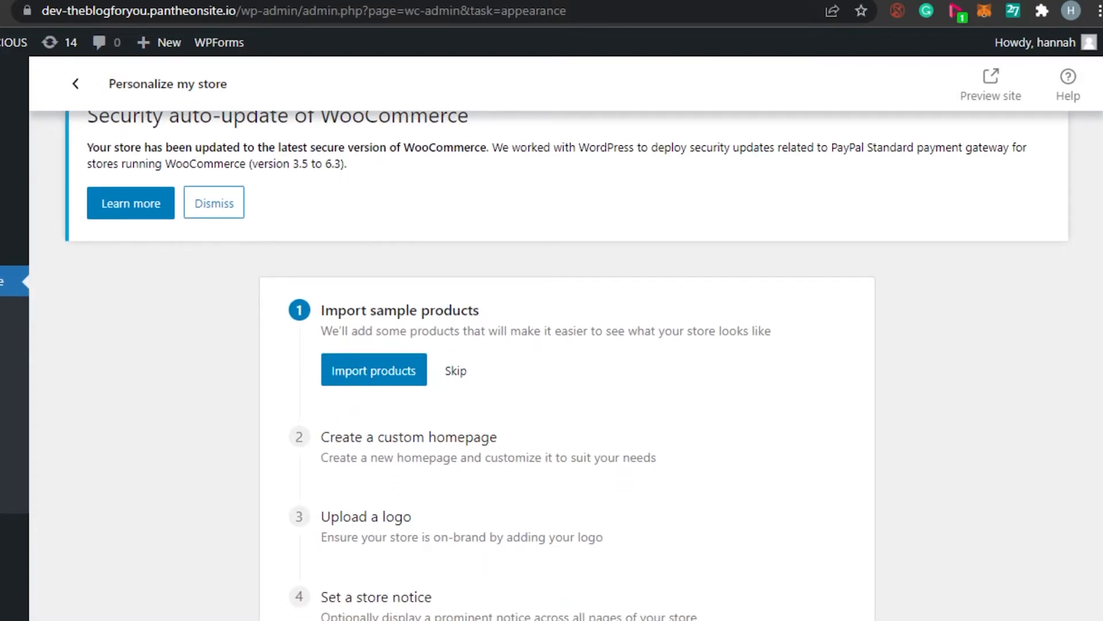
{"action": "scroll", "coordinate": [546, 401], "scroll_direction": "down", "scroll_amount": 4}
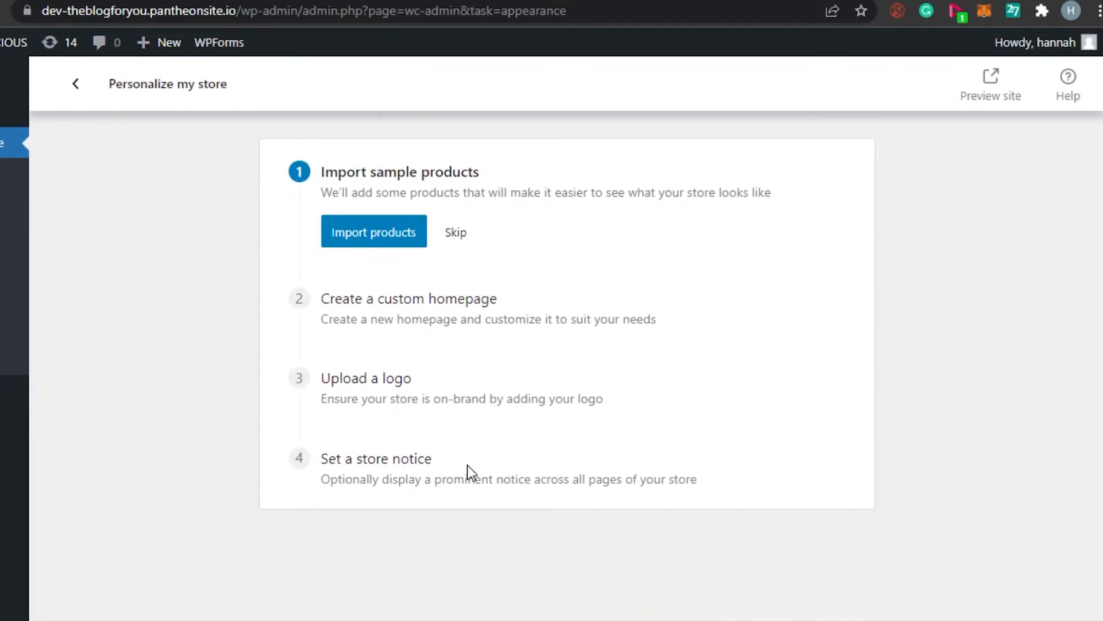
{"action": "scroll", "coordinate": [525, 172], "scroll_direction": "up", "scroll_amount": 4}
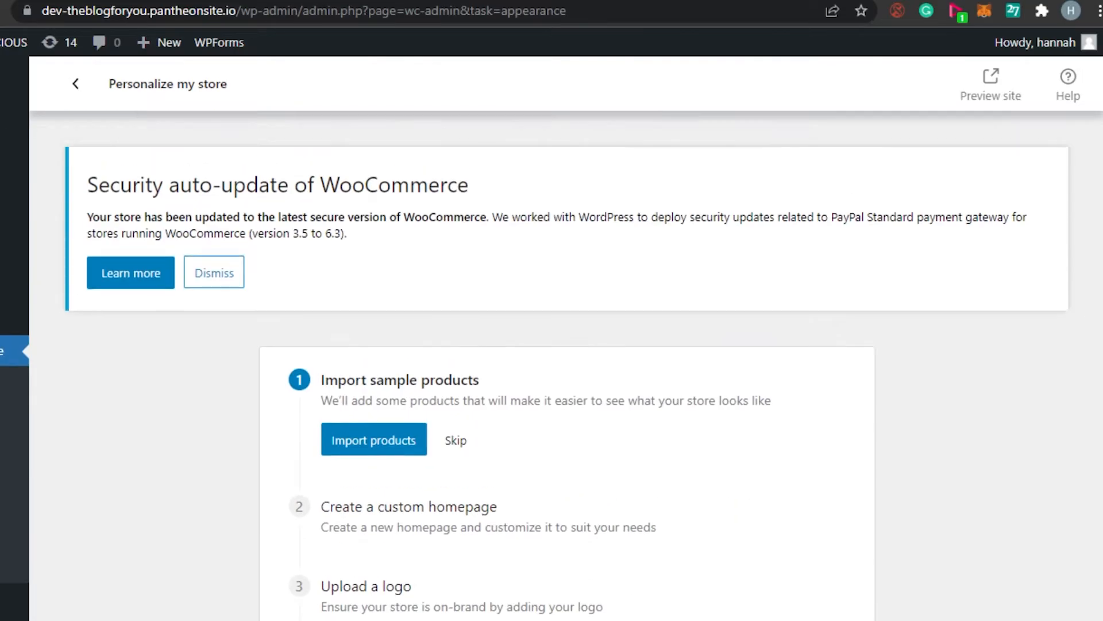
Return to the WooCommerce home page and review the remaining setup tasks and inbox suggestions.
{"action": "left_click", "coordinate": [74, 84]}
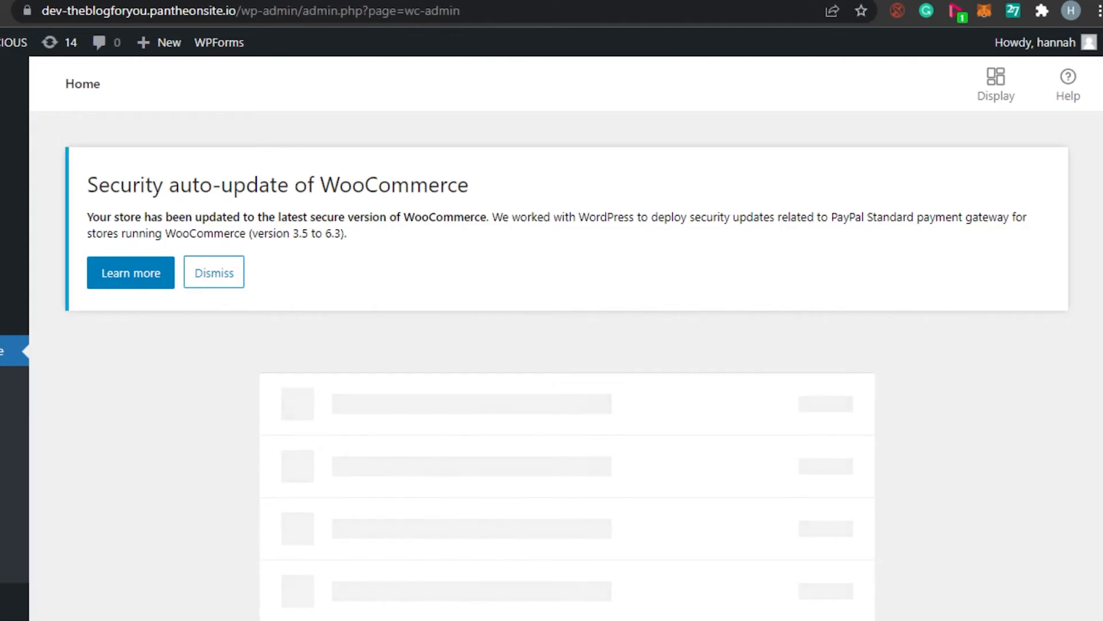
{"action": "scroll", "coordinate": [1028, 136], "scroll_direction": "down", "scroll_amount": 6}
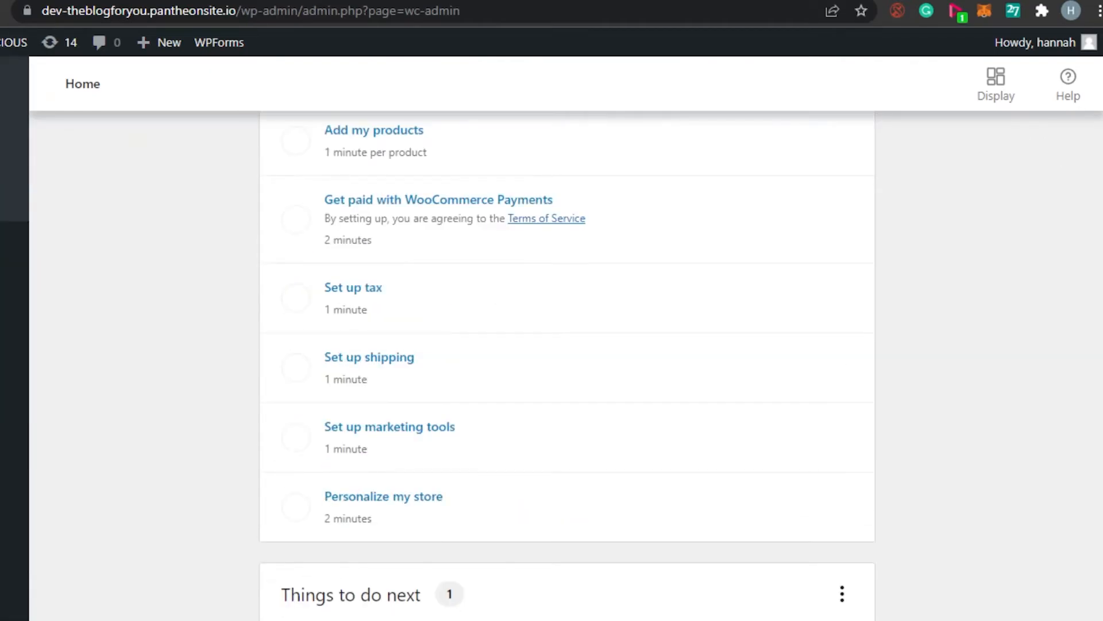
{"action": "scroll", "coordinate": [493, 235], "scroll_direction": "down", "scroll_amount": 10}
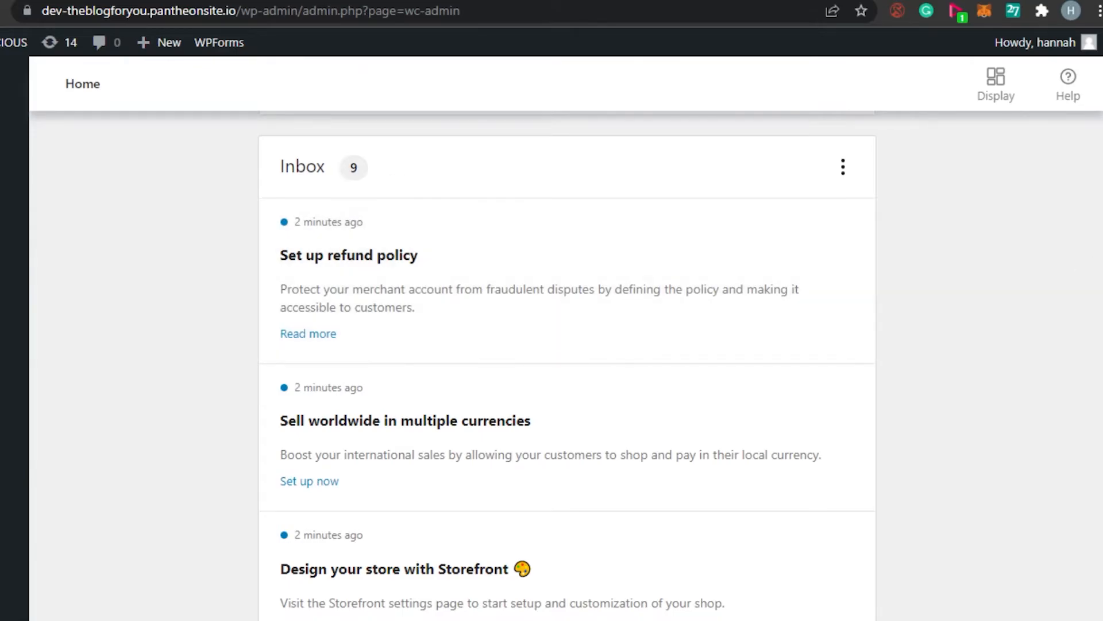
{"action": "scroll", "coordinate": [568, 365], "scroll_direction": "down", "scroll_amount": 17}
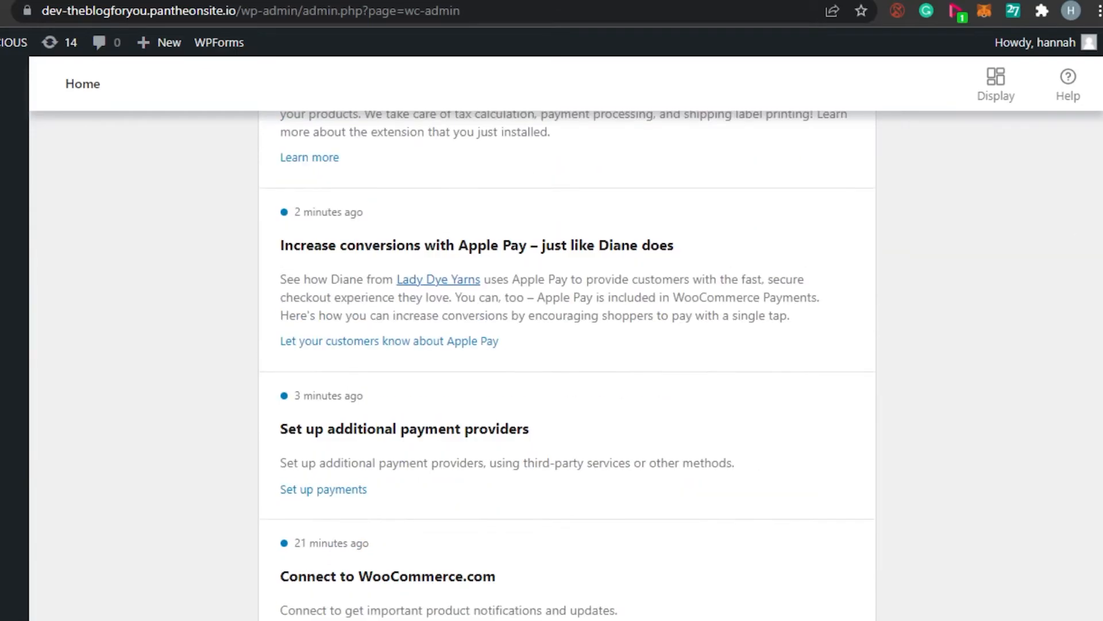
Review the remaining inbox suggestions and the store's stats overview for the week to date and month to date.
{"action": "scroll", "coordinate": [568, 365], "scroll_direction": "down", "scroll_amount": 7}
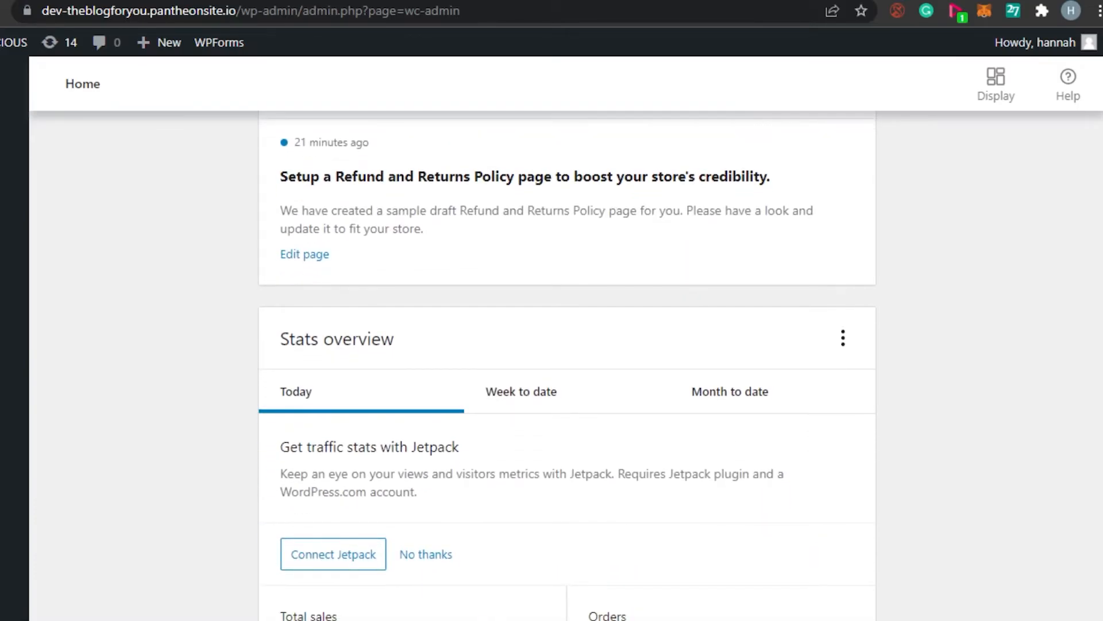
{"action": "scroll", "coordinate": [804, 242], "scroll_direction": "down", "scroll_amount": 3}
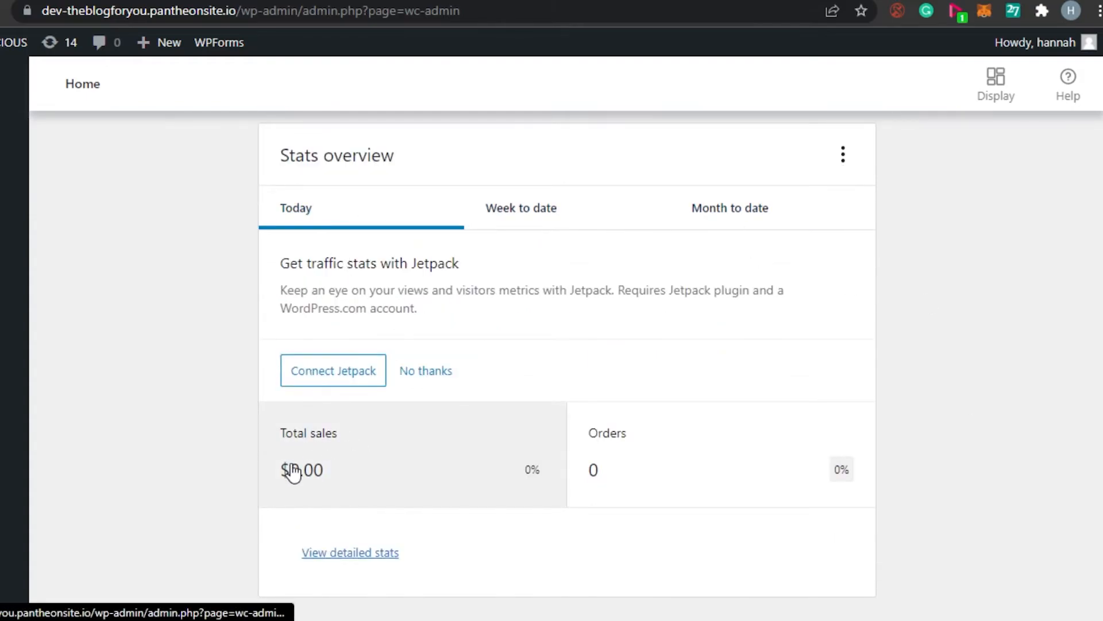
{"action": "left_click", "coordinate": [540, 221]}
{"action": "left_click", "coordinate": [720, 221]}
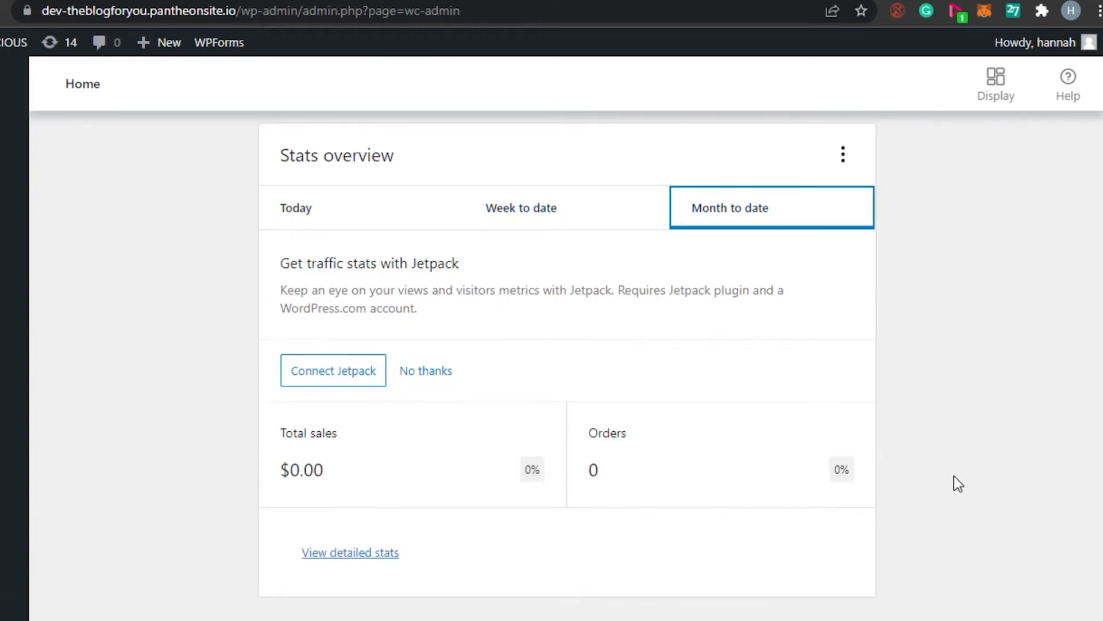
Go back over the Get ready to start selling task list on the WooCommerce home page.
{"action": "scroll", "coordinate": [961, 79], "scroll_direction": "up", "scroll_amount": 20}
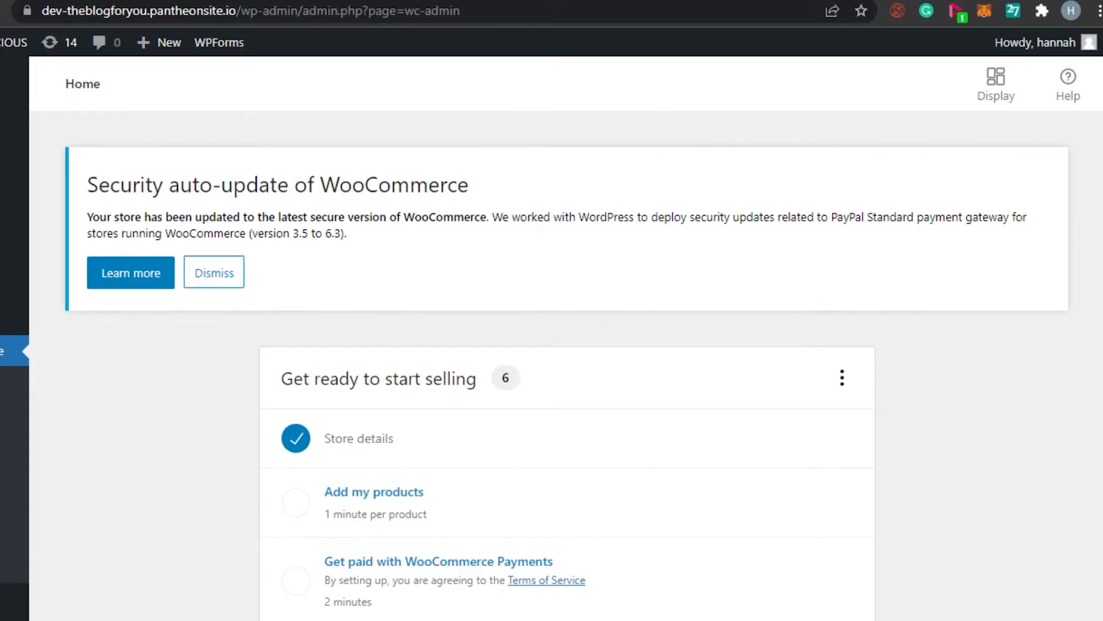
{"action": "scroll", "coordinate": [566, 345], "scroll_direction": "down", "scroll_amount": 3}
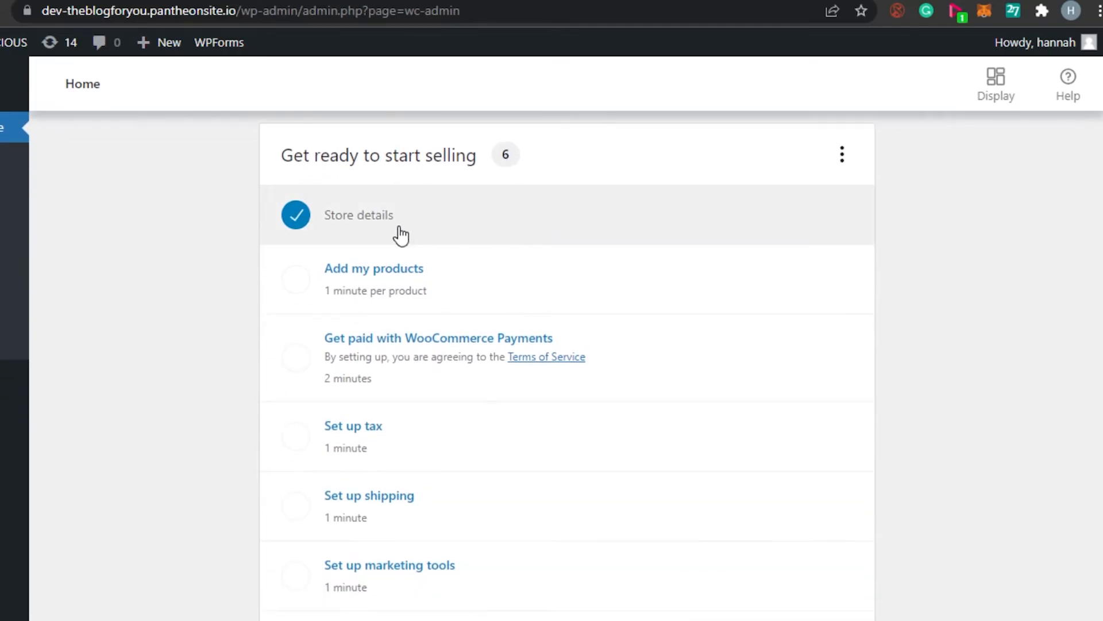
{"action": "scroll", "coordinate": [566, 345], "scroll_direction": "up", "scroll_amount": 3}
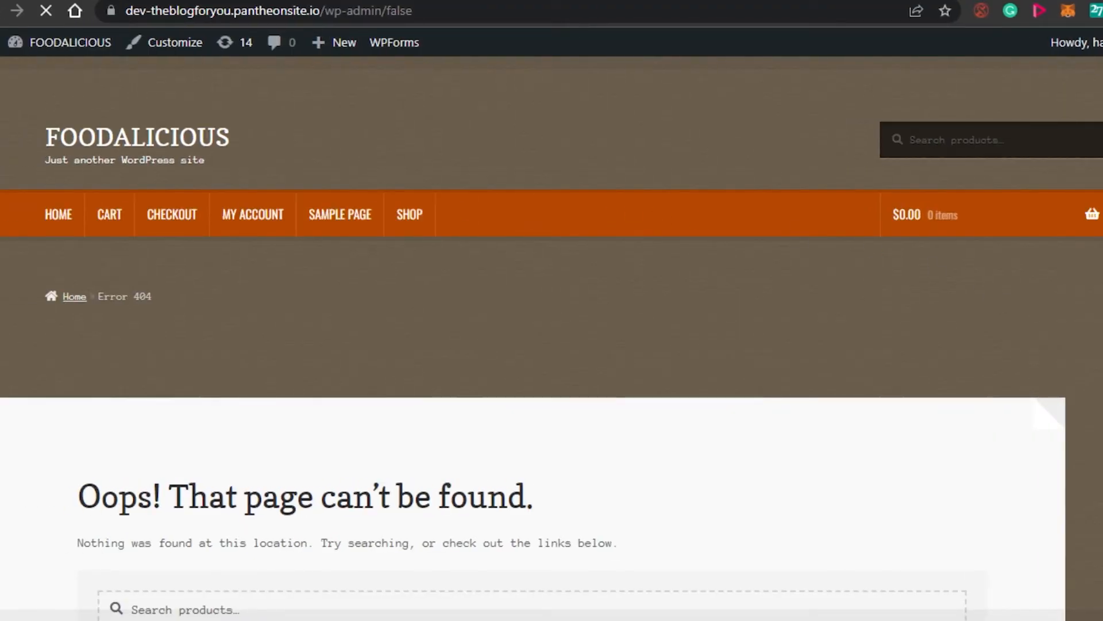
Examine the storefront preview with the Deli theme, including its header, navigation menu, product search and product sections.
{"action": "scroll", "coordinate": [552, 339], "scroll_direction": "down", "scroll_amount": 8}
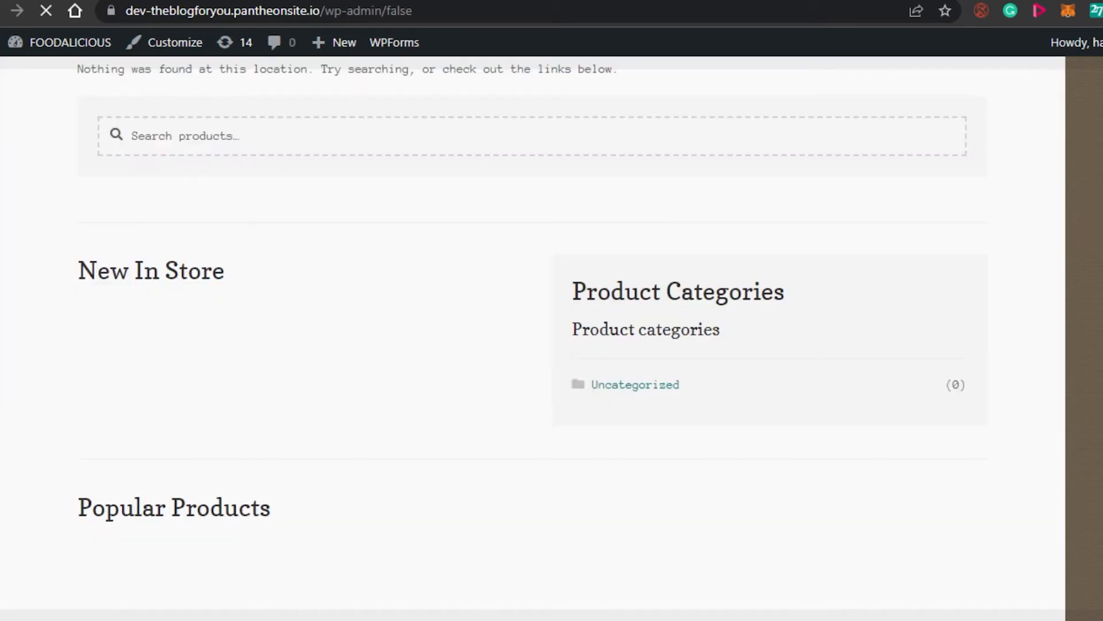
{"action": "scroll", "coordinate": [552, 339], "scroll_direction": "up", "scroll_amount": 6}
{"action": "scroll", "coordinate": [552, 339], "scroll_direction": "up", "scroll_amount": 2}
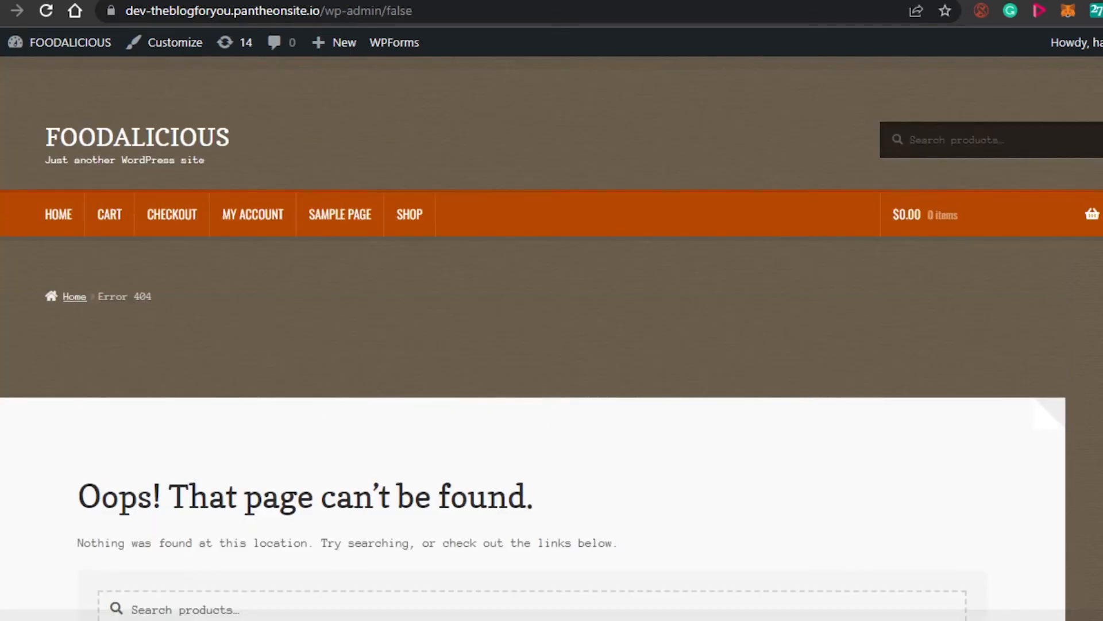
{"action": "scroll", "coordinate": [552, 339], "scroll_direction": "down", "scroll_amount": 1}
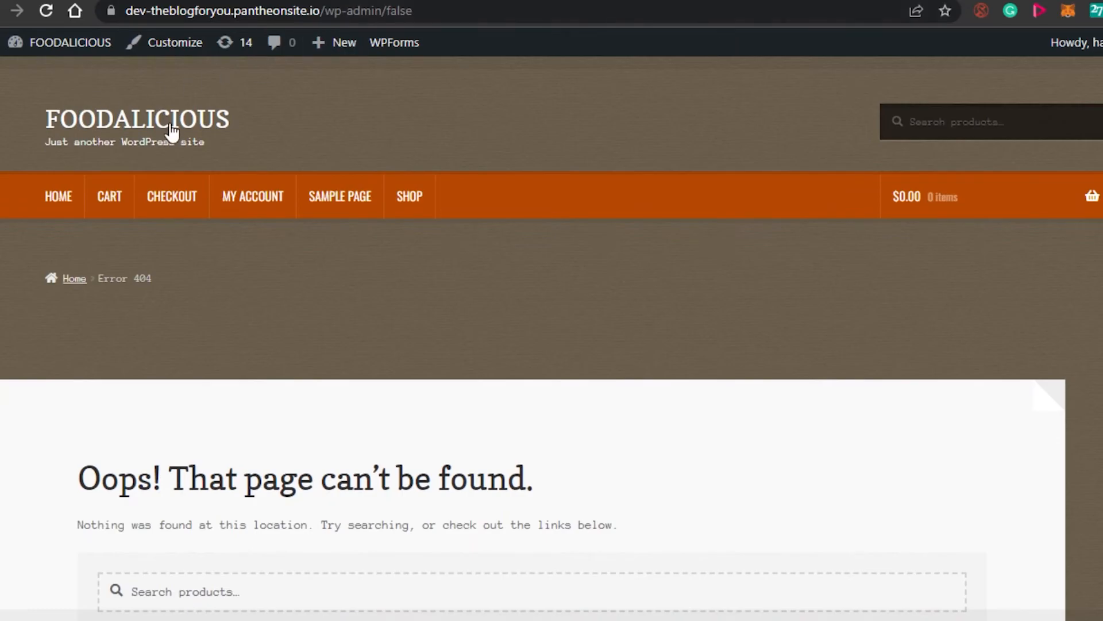
{"action": "scroll", "coordinate": [552, 339], "scroll_direction": "down", "scroll_amount": 7}
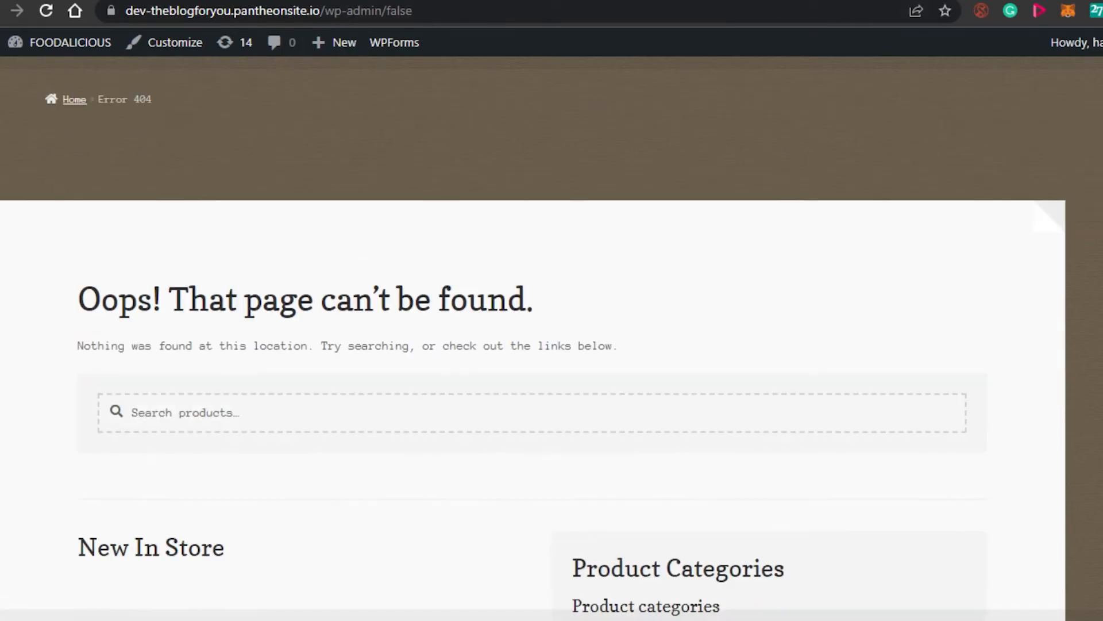
{"action": "scroll", "coordinate": [552, 339], "scroll_direction": "up", "scroll_amount": 8}
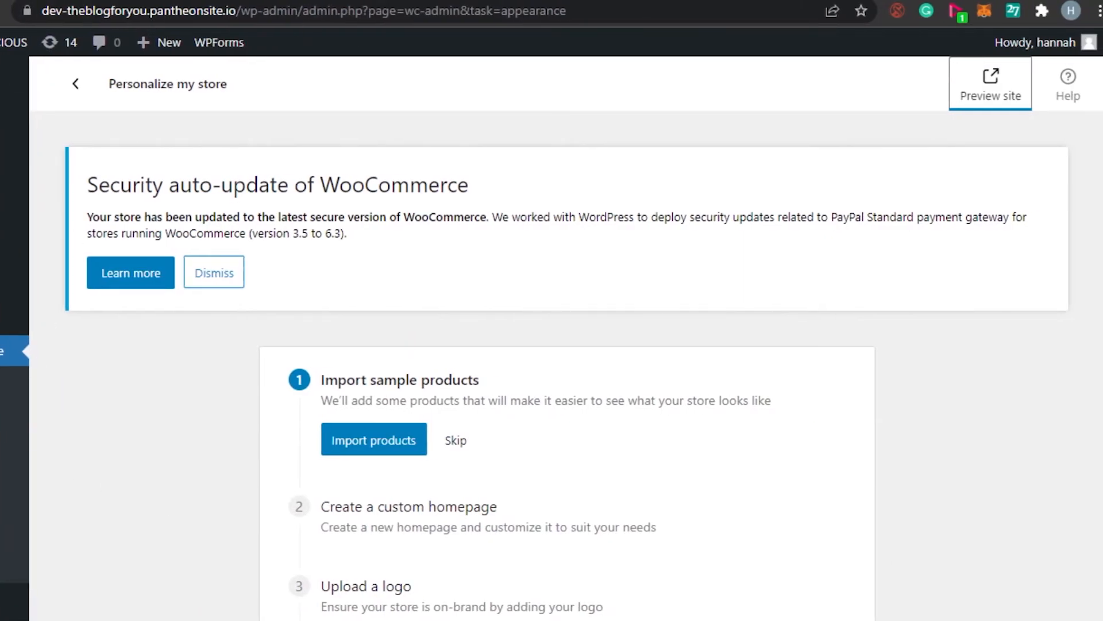
Review the Personalize my store stages again, from importing sample products to setting a store notice.
{"action": "scroll", "coordinate": [619, 115], "scroll_direction": "down", "scroll_amount": 6}
{"action": "scroll", "coordinate": [619, 115], "scroll_direction": "up", "scroll_amount": 6}
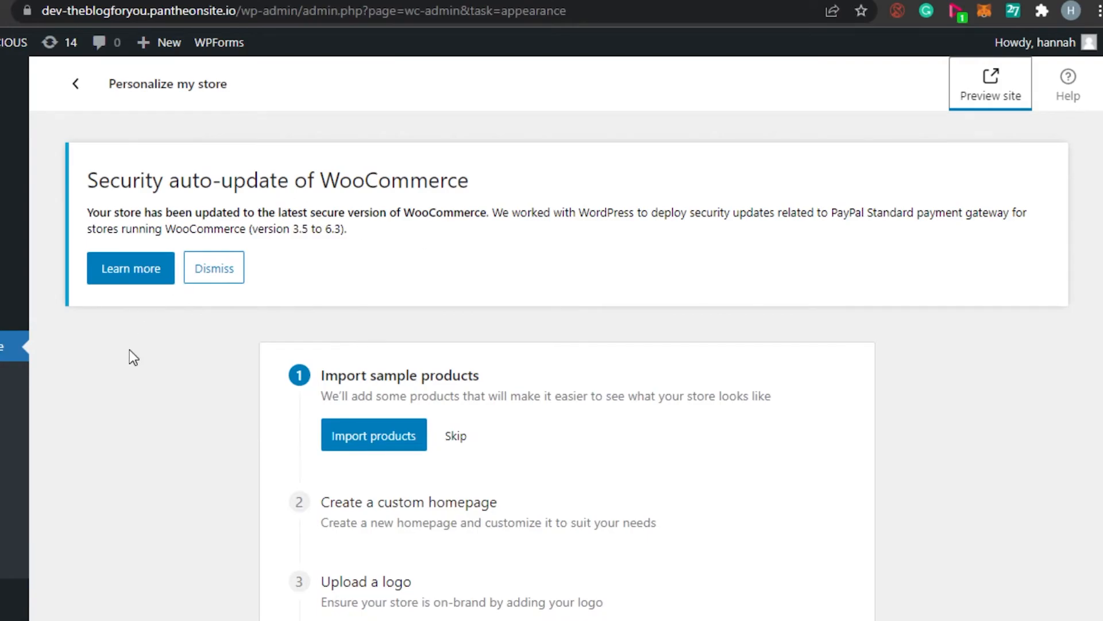
{"action": "scroll", "coordinate": [552, 345], "scroll_direction": "down", "scroll_amount": 5}
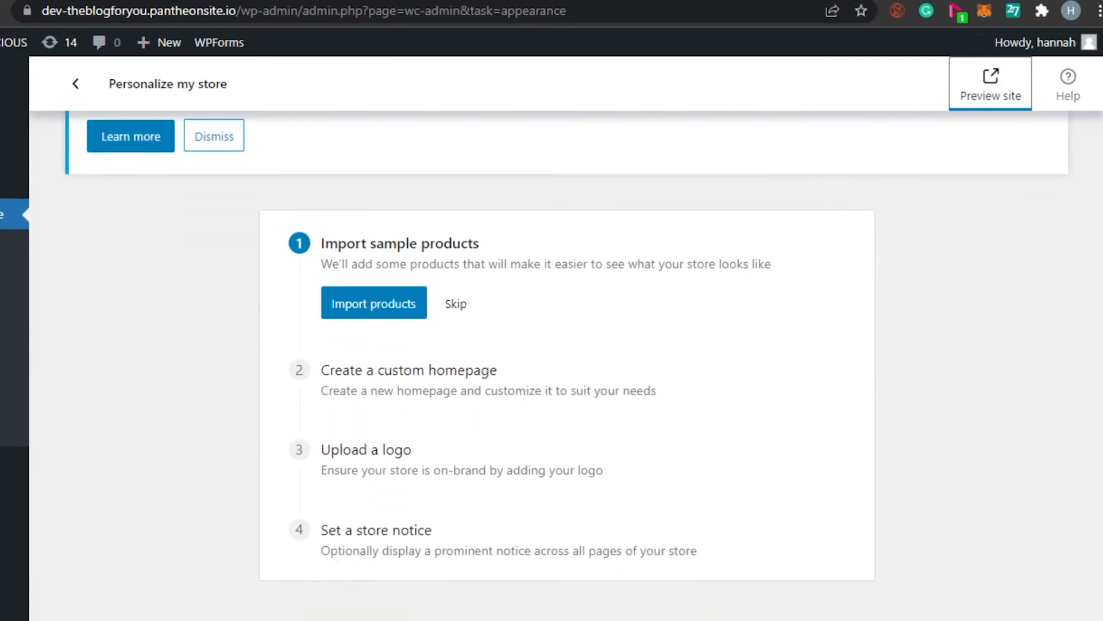
{"action": "scroll", "coordinate": [552, 345], "scroll_direction": "up", "scroll_amount": 5}
{"action": "scroll", "coordinate": [552, 345], "scroll_direction": "down", "scroll_amount": 1}
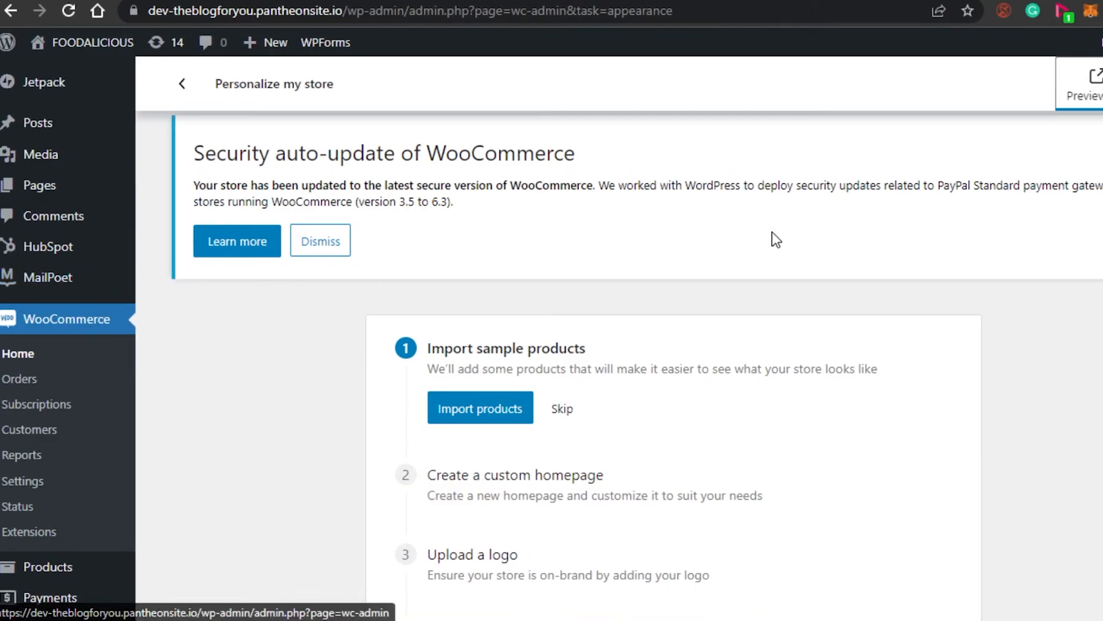
{"action": "scroll", "coordinate": [622, 237], "scroll_direction": "down", "scroll_amount": 5}
{"action": "scroll", "coordinate": [552, 344], "scroll_direction": "up", "scroll_amount": 5}
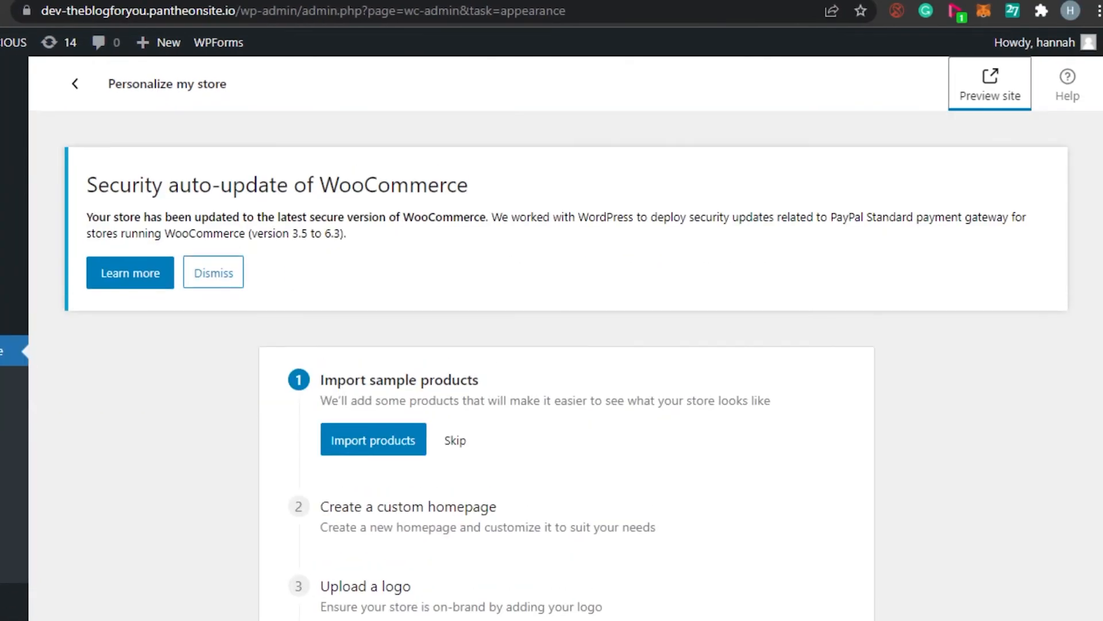
{"action": "scroll", "coordinate": [552, 345], "scroll_direction": "down", "scroll_amount": 6}
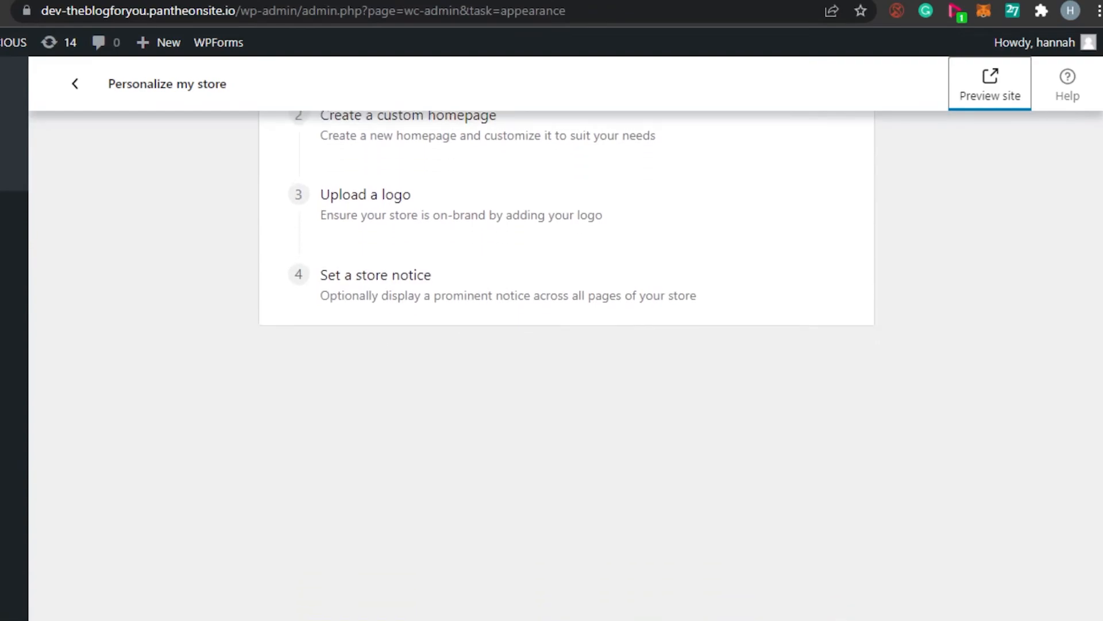
{"action": "scroll", "coordinate": [552, 345], "scroll_direction": "up", "scroll_amount": 6}
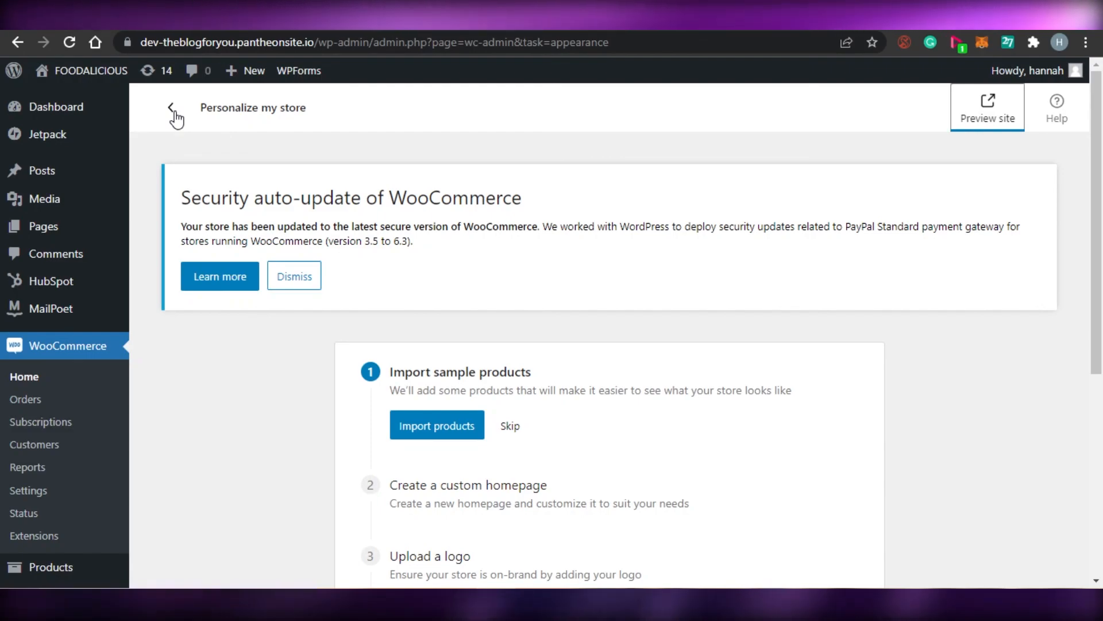
Leave the Personalize my store task and open the WordPress dashboard.
{"action": "left_click", "coordinate": [174, 111]}
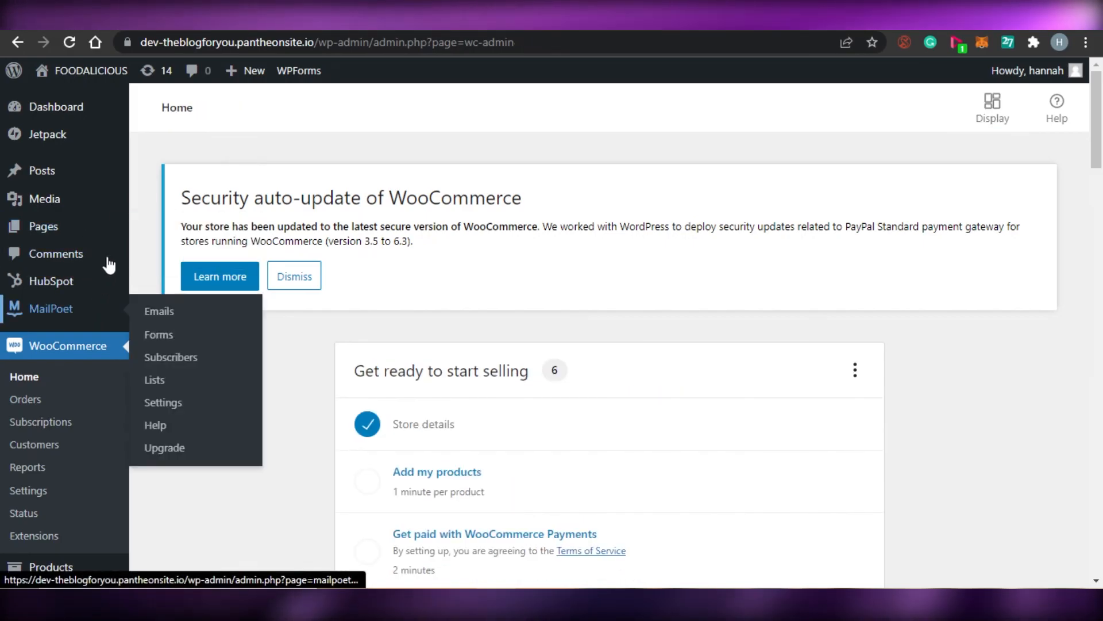
{"action": "left_click", "coordinate": [77, 106]}
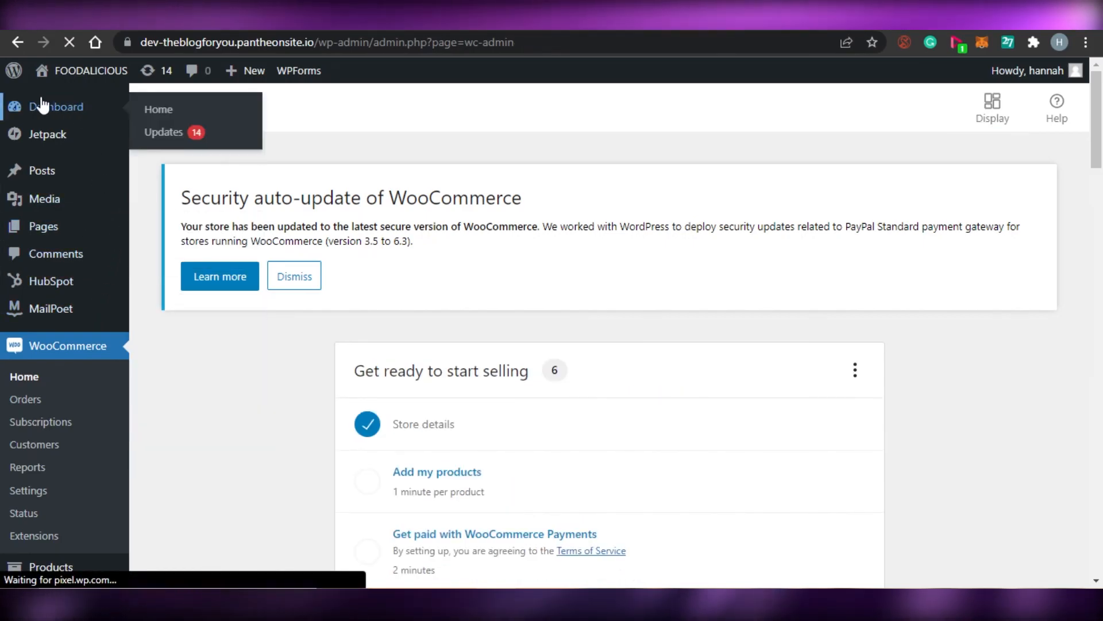